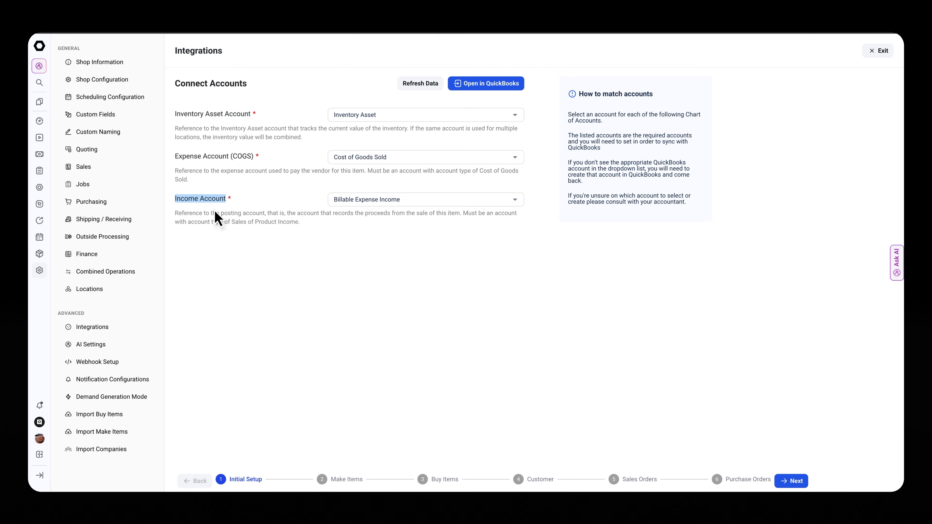
- Set the Expense Account (COGS) to Cost of Goods Sold
click(247, 250)
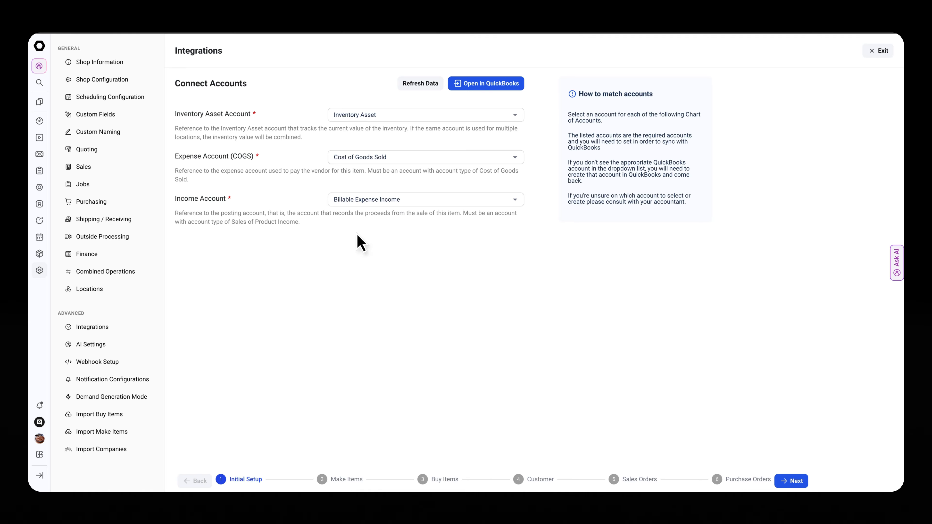
double_click(206, 158)
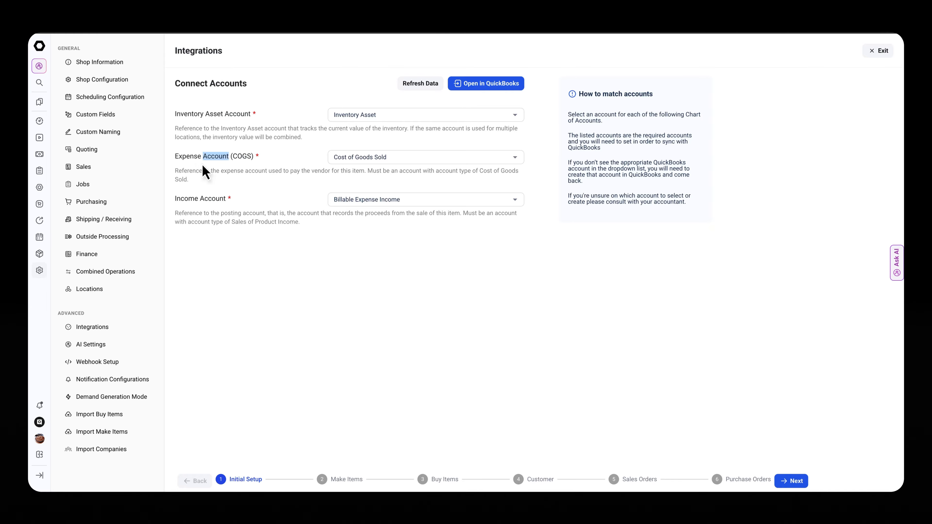
click(206, 173)
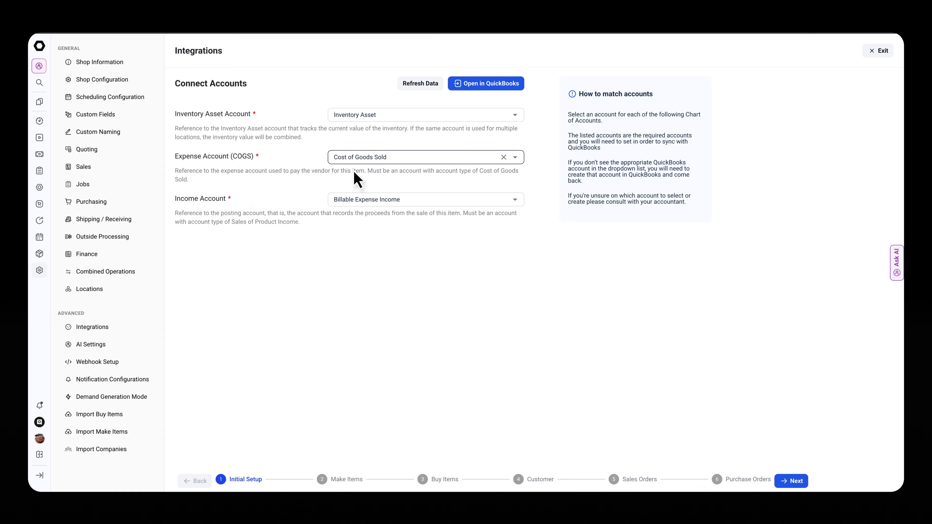
click(354, 161)
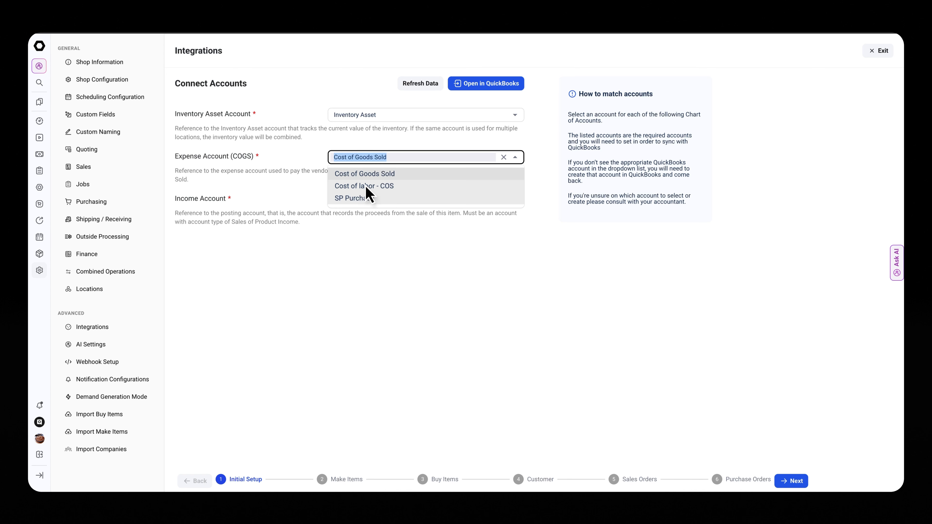
click(365, 175)
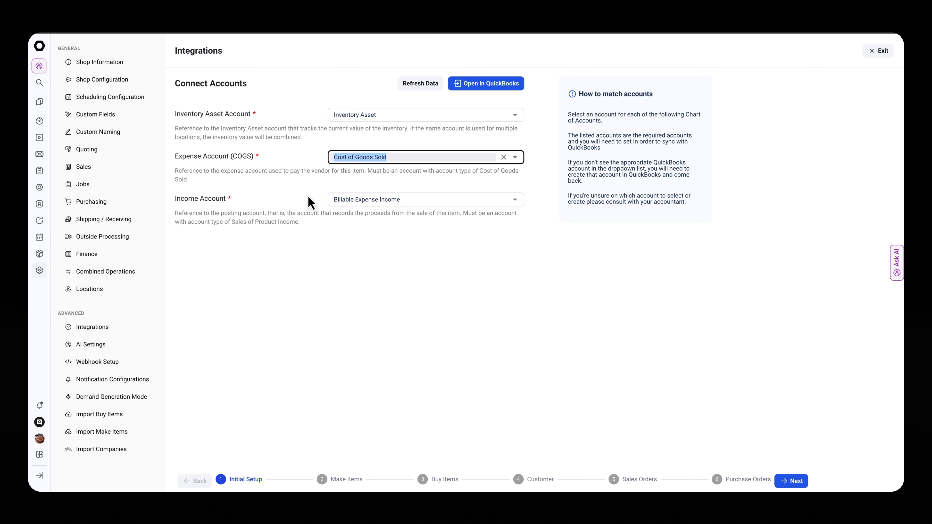
- Look through the Income Account options and keep Billable Expense Income as the selected account
click(350, 201)
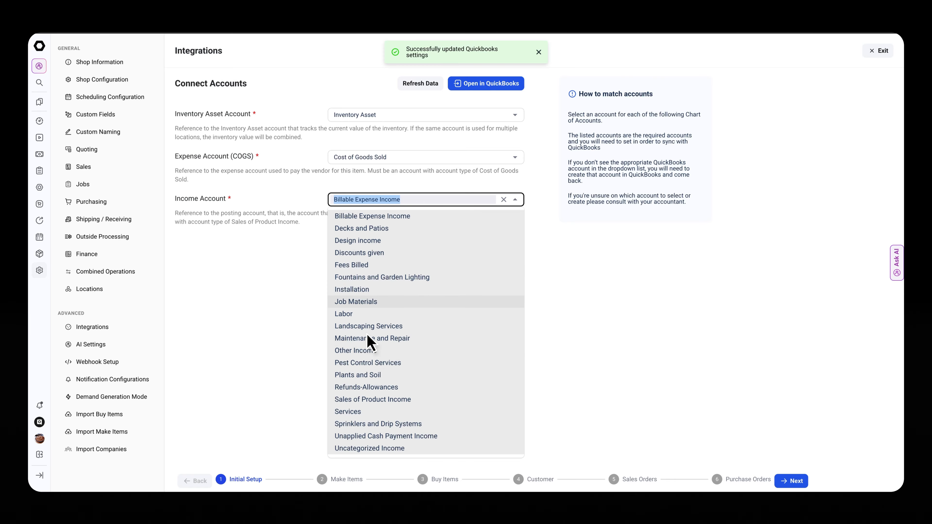
click(375, 220)
click(376, 231)
click(382, 202)
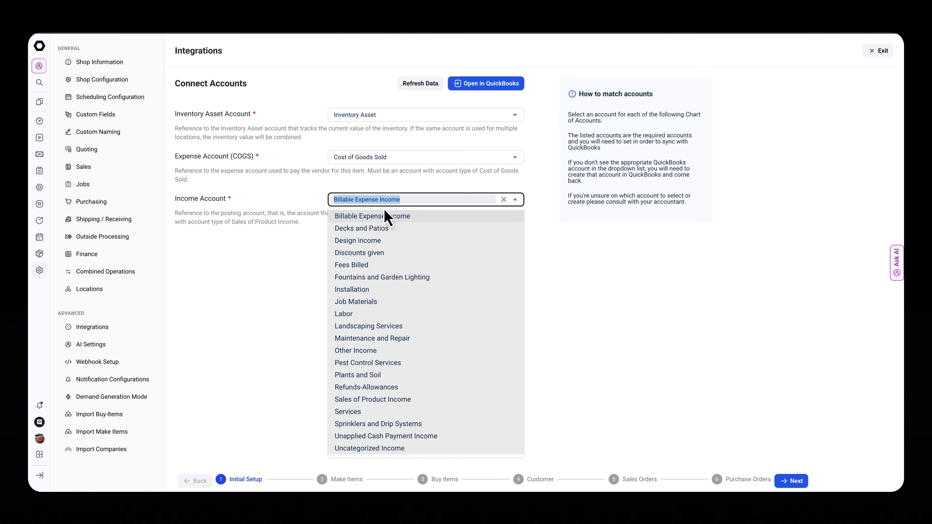
click(364, 342)
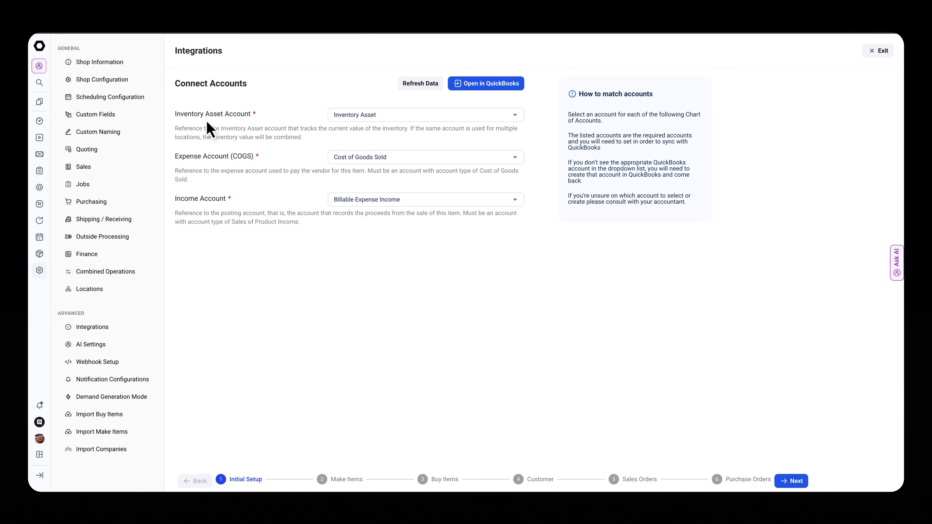
- Finish connecting the accounts and continue to the Make Items matching stage
drag(172, 123, 246, 128)
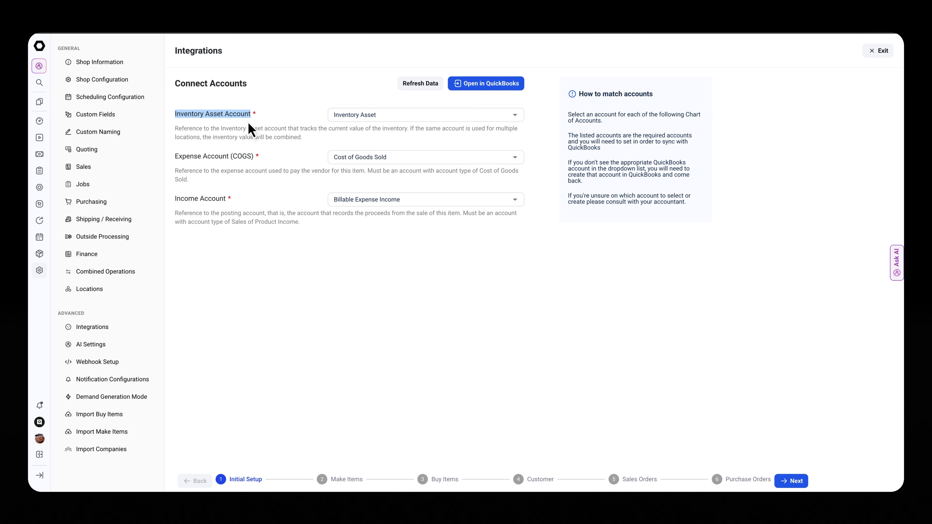
click(259, 135)
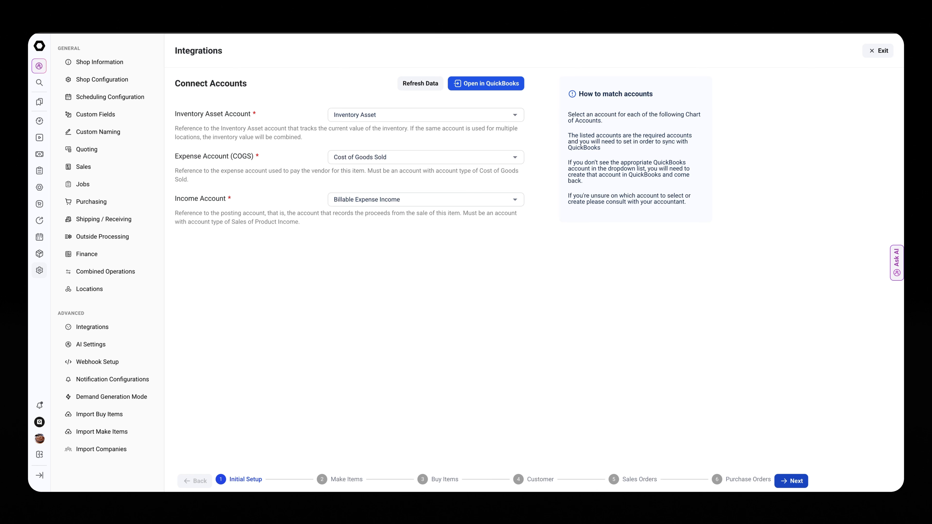
click(790, 482)
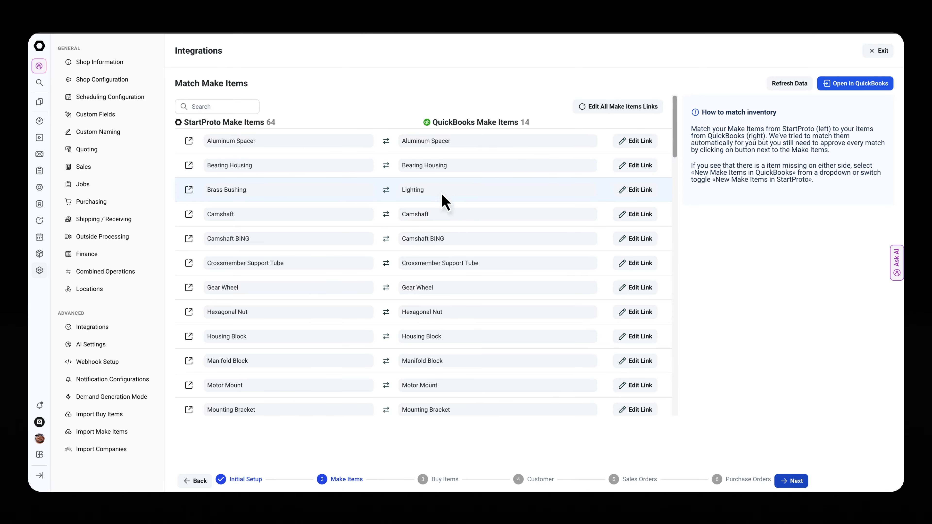
- Examine the Make Item matches between StartProto and QuickBooks, including the items set to be created new in QuickBooks
scroll(367, 297, down, 3)
scroll(382, 346, down, 10)
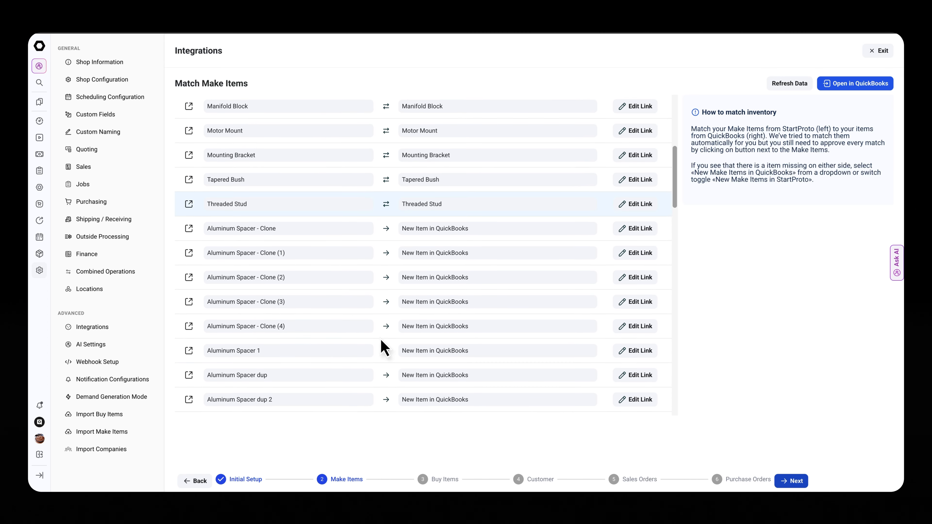
scroll(383, 330, up, 15)
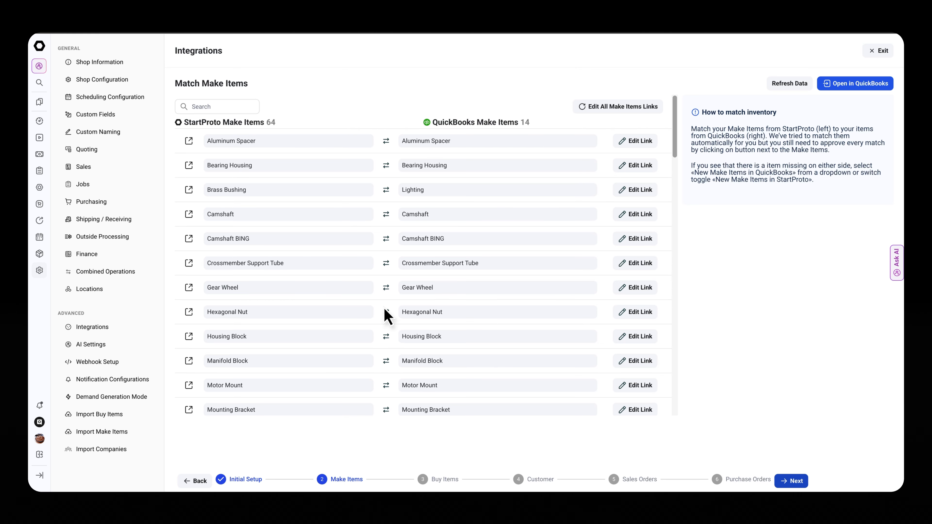
scroll(394, 339, down, 20)
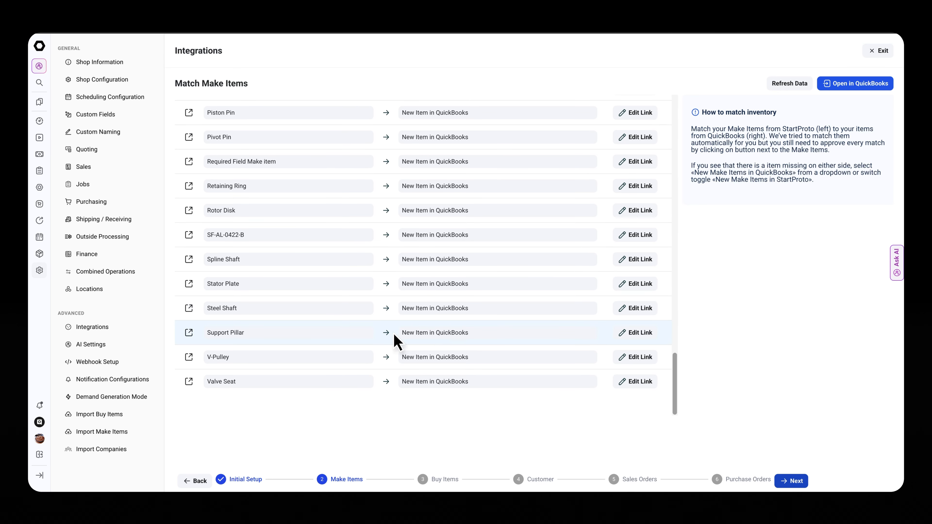
scroll(394, 343, up, 20)
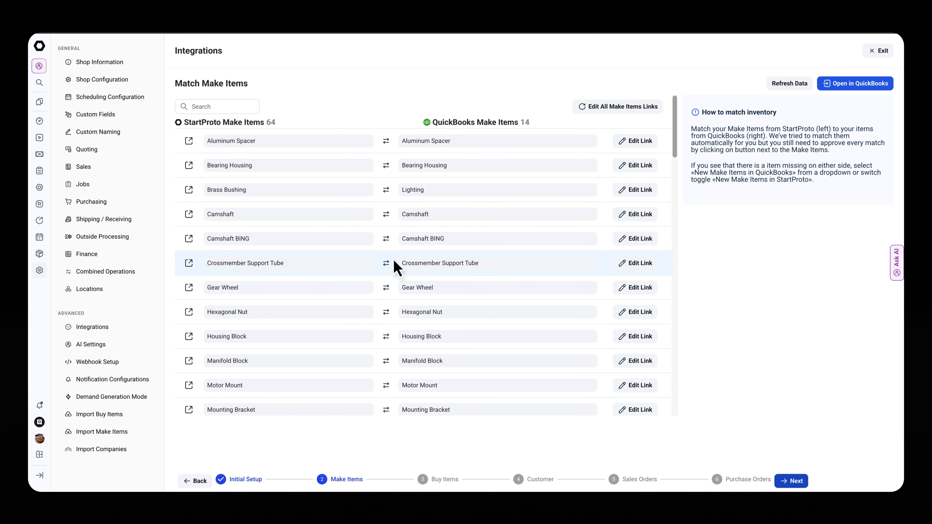
drag(438, 129, 513, 132)
click(513, 132)
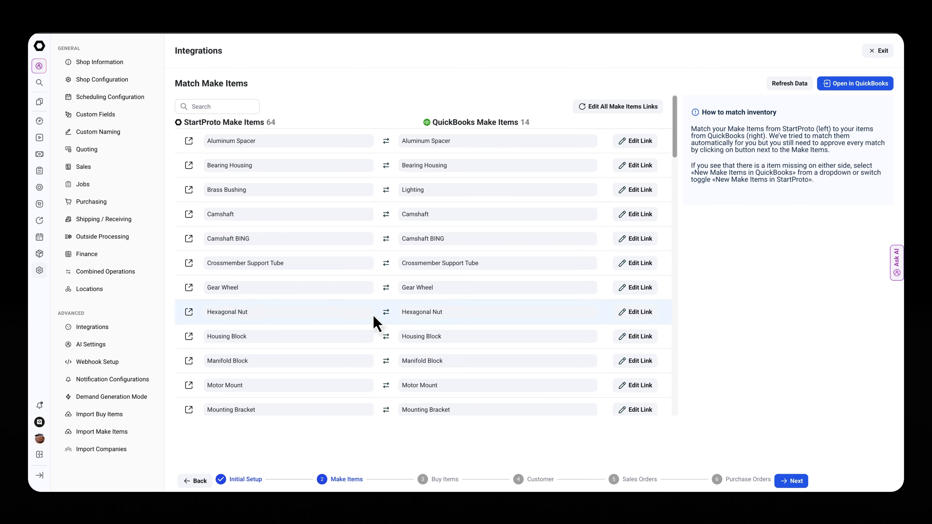
scroll(374, 320, down, 9)
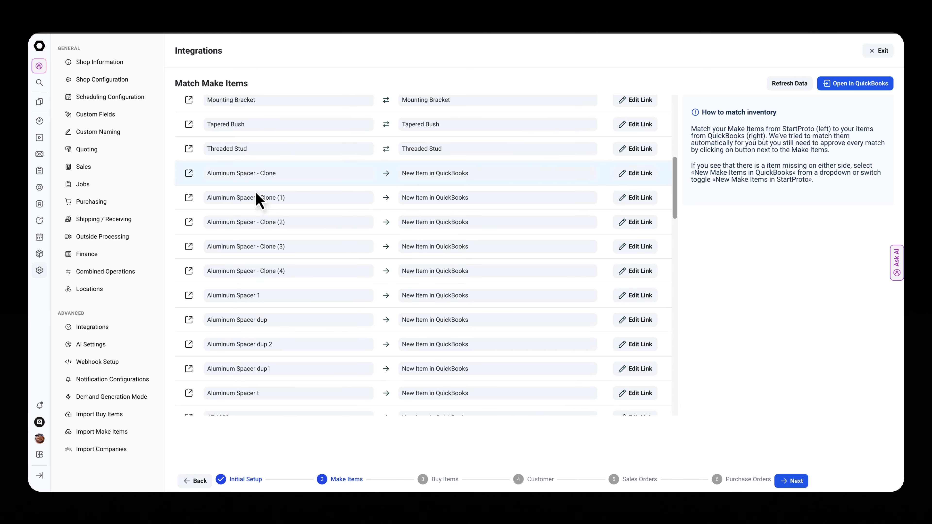
scroll(337, 366, down, 5)
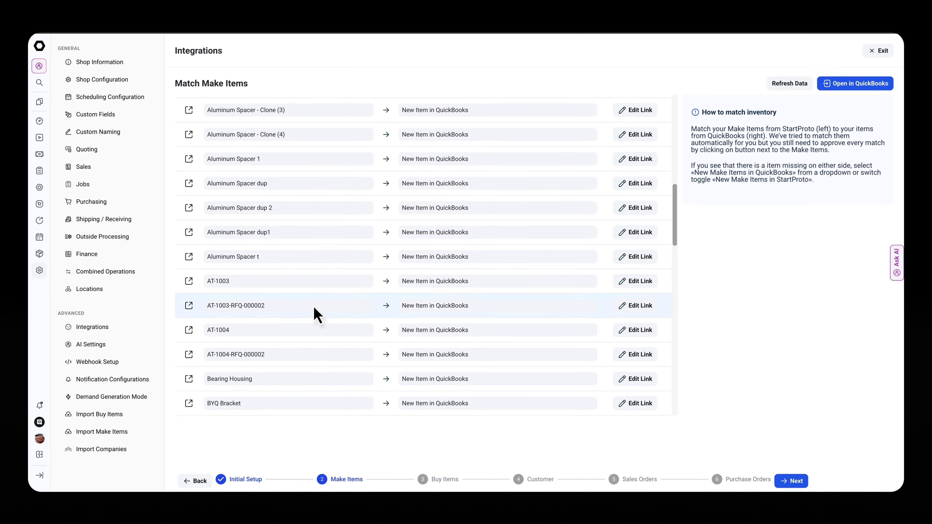
scroll(319, 312, down, 3)
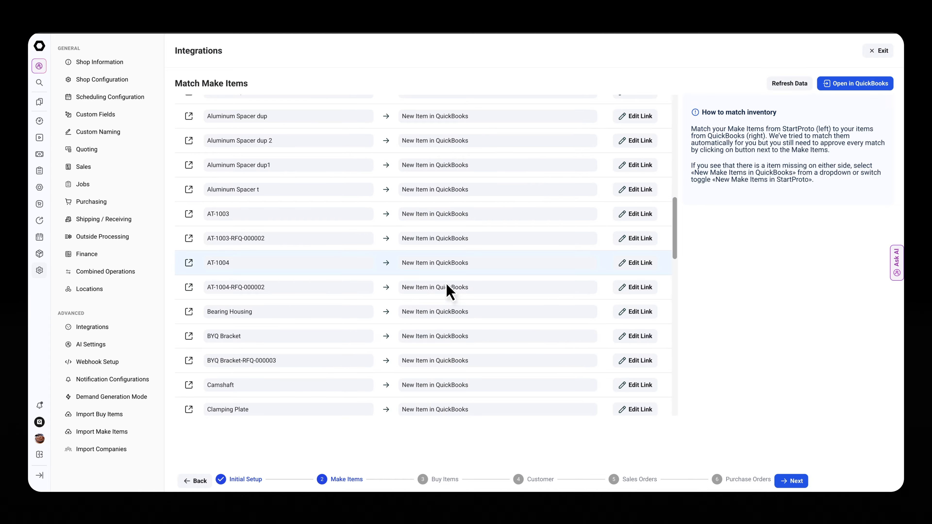
scroll(443, 323, down, 6)
scroll(447, 295, up, 20)
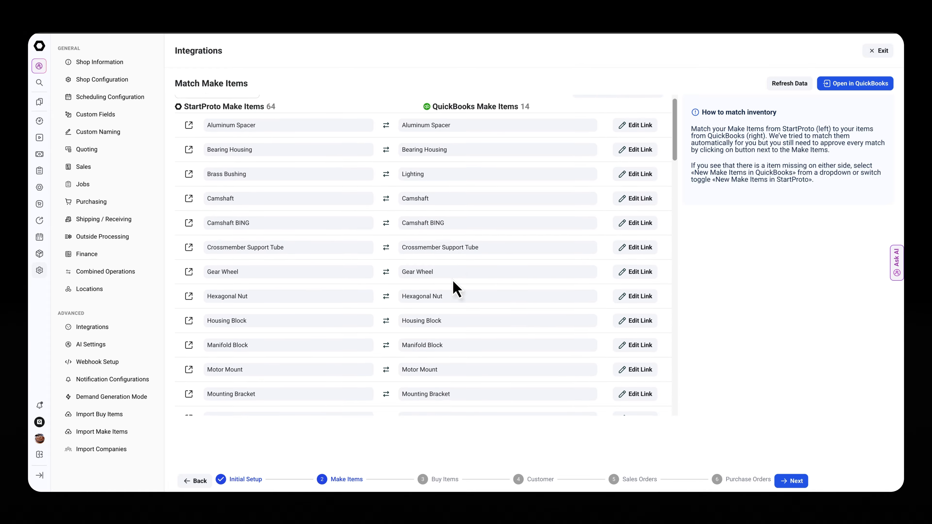
scroll(456, 288, up, 1)
- Put all Make Item links into edit mode, approve the Brass Bushing and Camshaft matches, and save
click(620, 107)
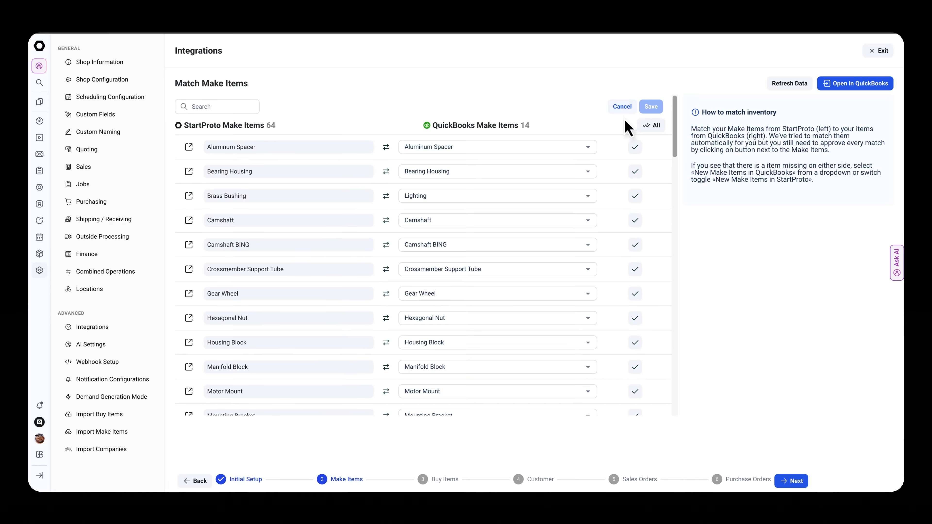
click(634, 196)
click(634, 220)
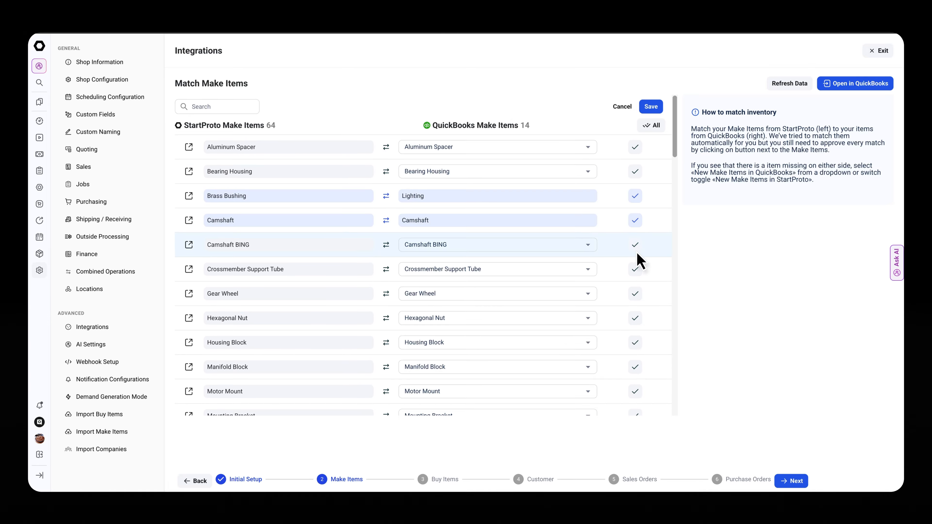
click(652, 121)
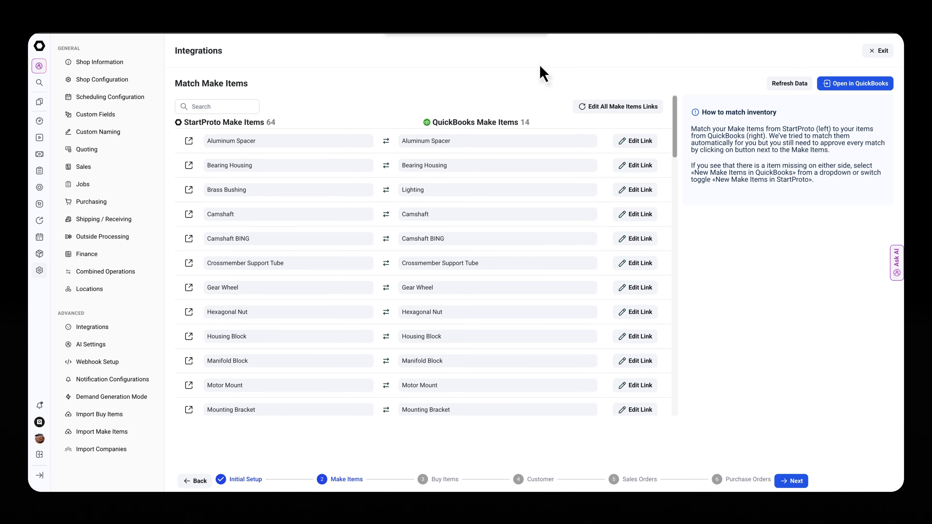
- Check the Make Item links once more and continue to the Buy Items matching stage
scroll(478, 315, down, 7)
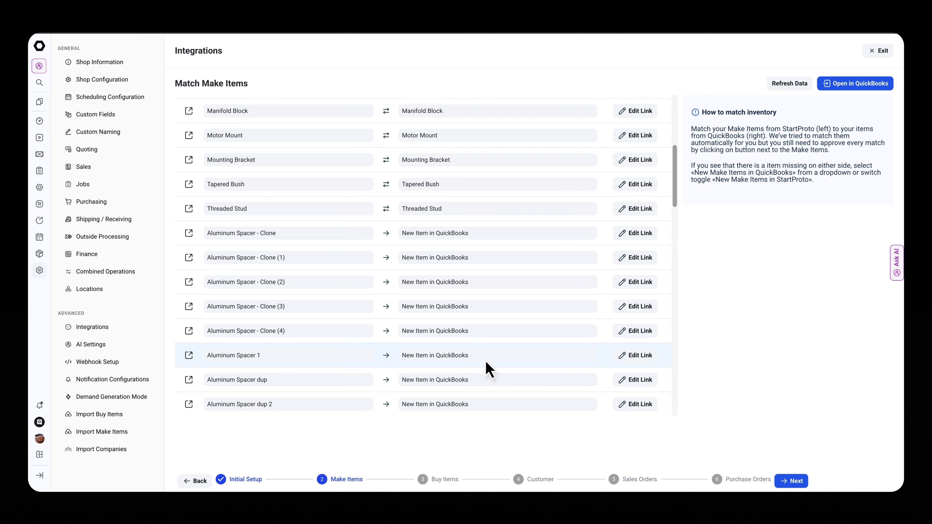
scroll(485, 368, up, 8)
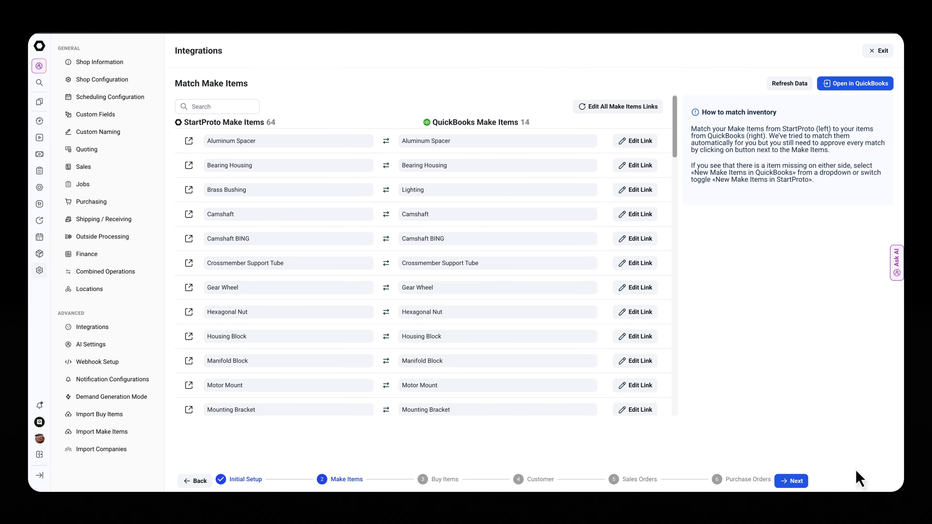
click(791, 481)
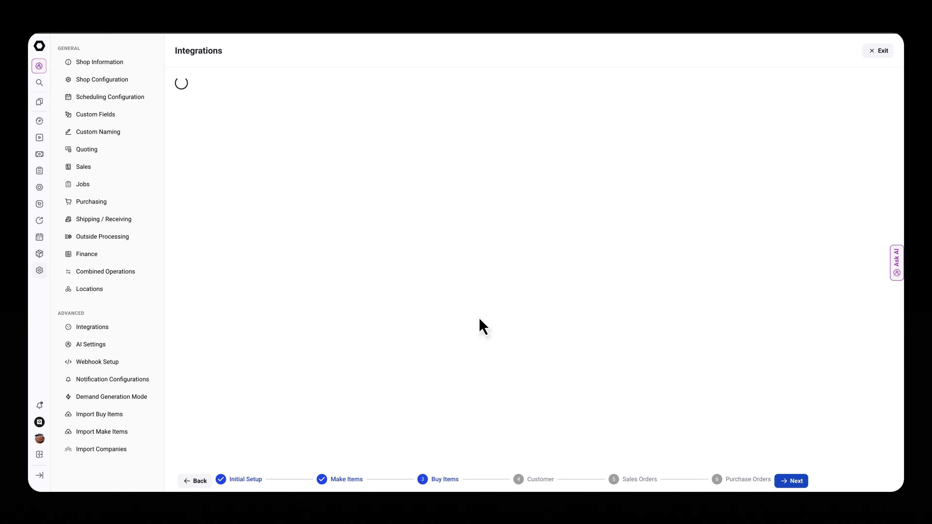
- Look over the Buy Item matches and continue to the Customer matching stage
scroll(448, 316, down, 3)
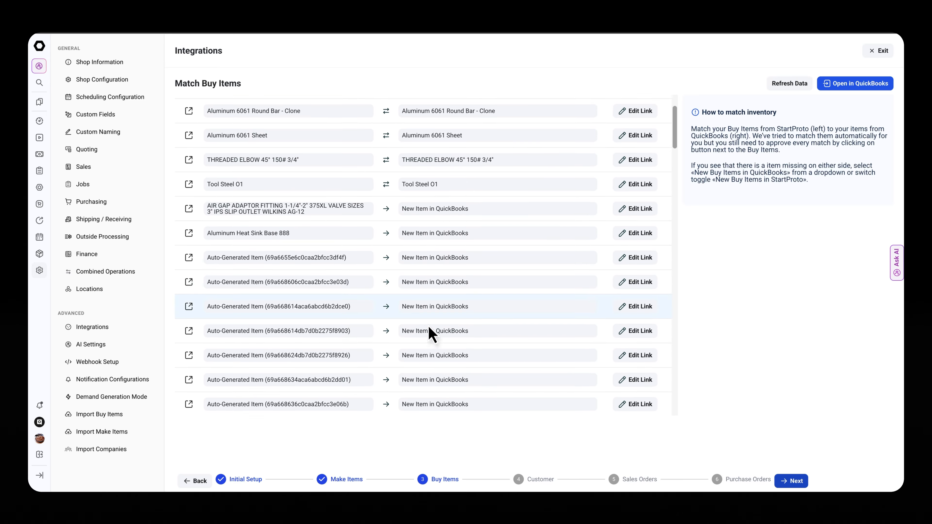
scroll(430, 336, up, 5)
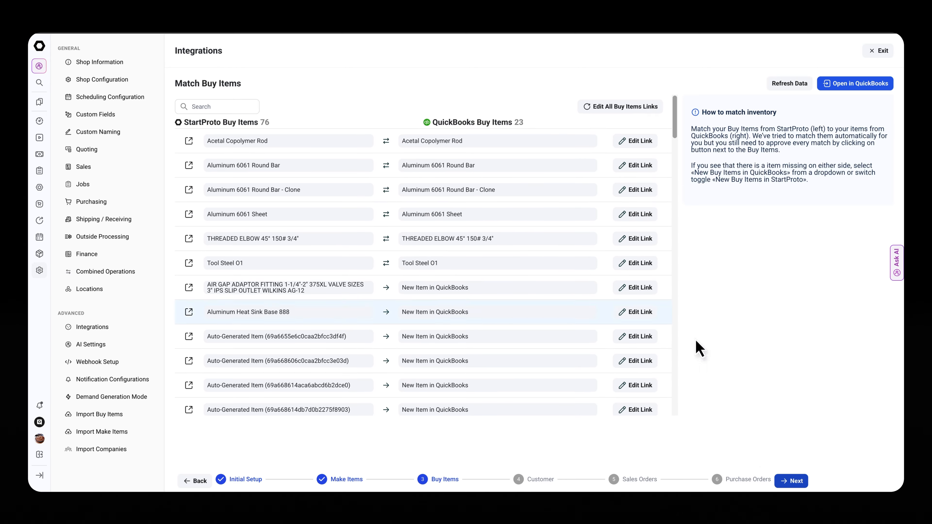
click(790, 480)
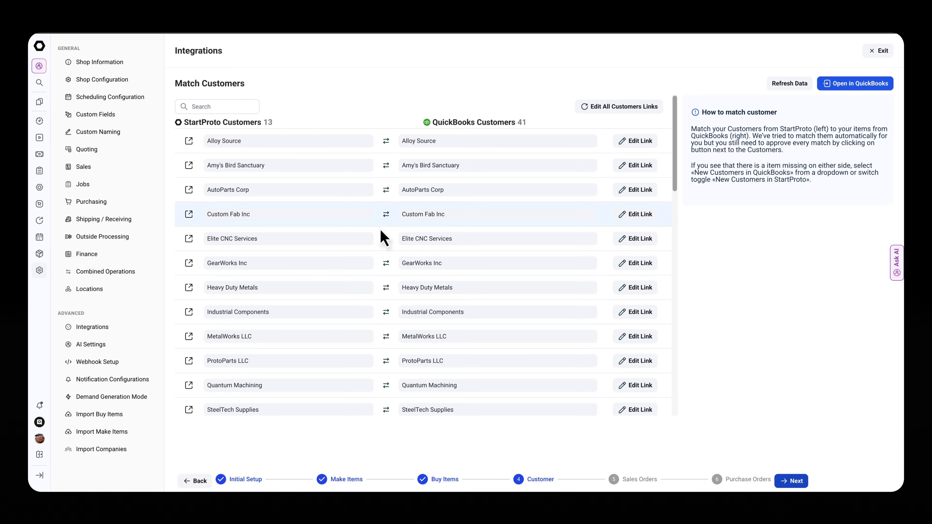
- Check the customer matches and the Alloy Source link's edit options without changing them, and continue to the Sales Orders matching stage
scroll(392, 222, down, 7)
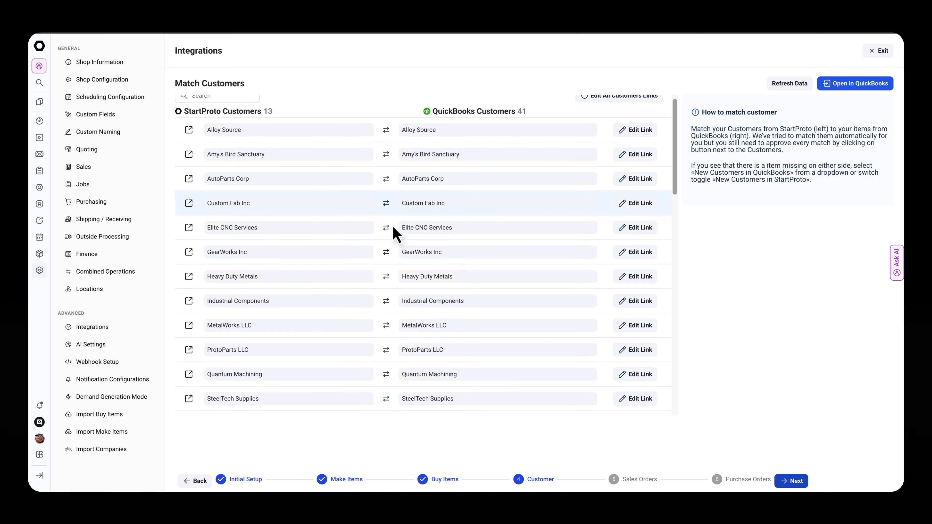
scroll(392, 244, down, 9)
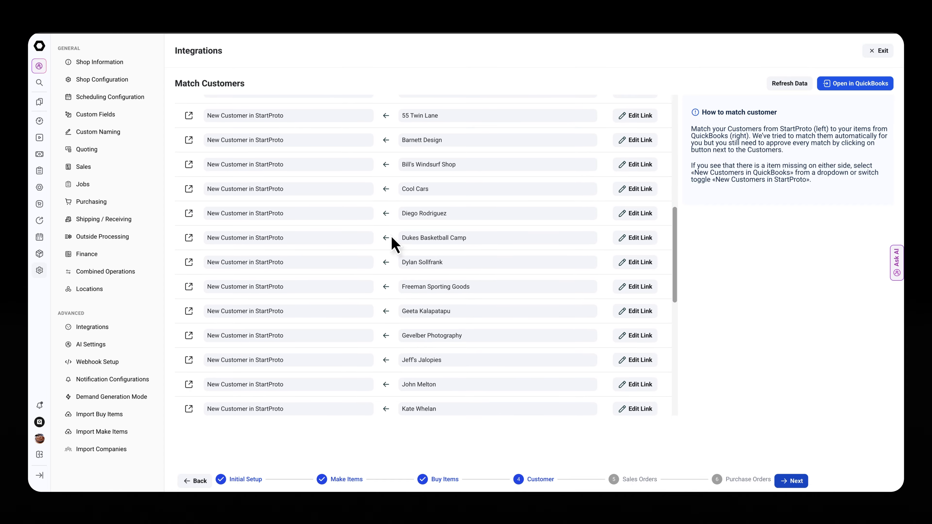
scroll(408, 281, up, 16)
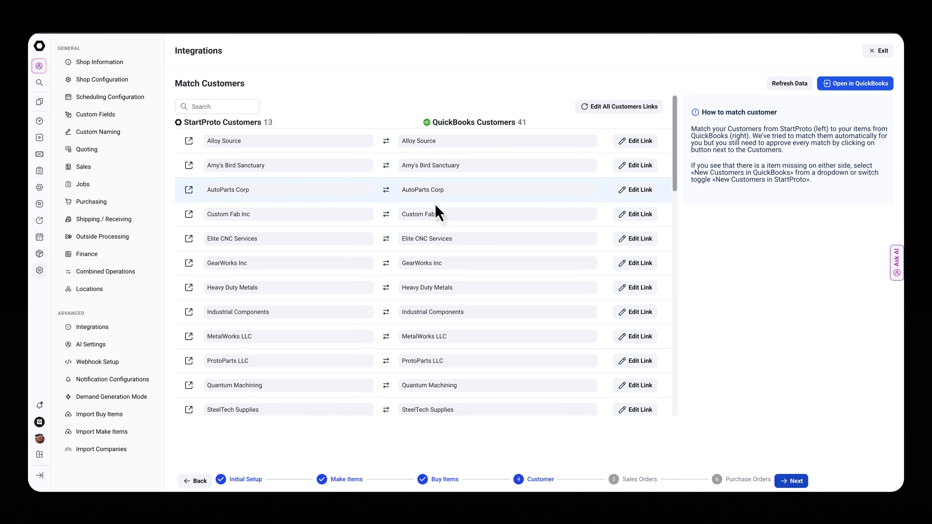
click(634, 141)
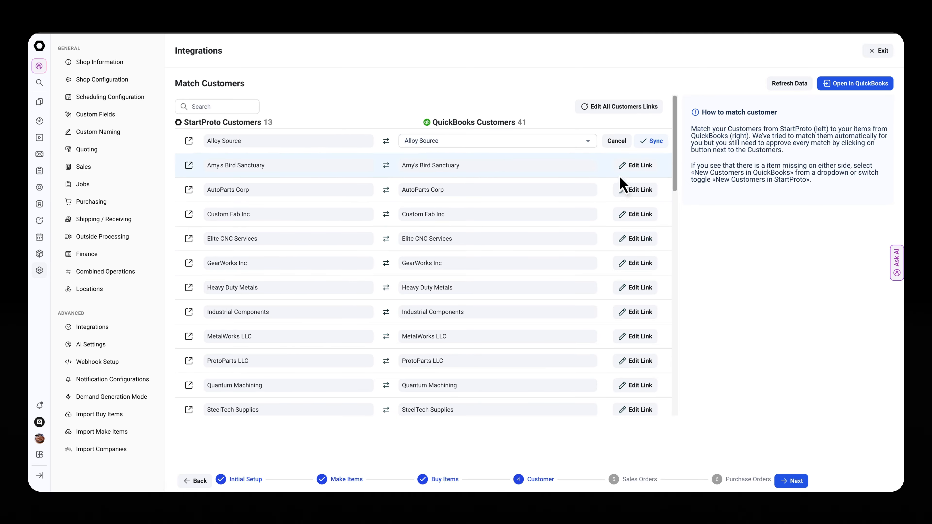
click(617, 140)
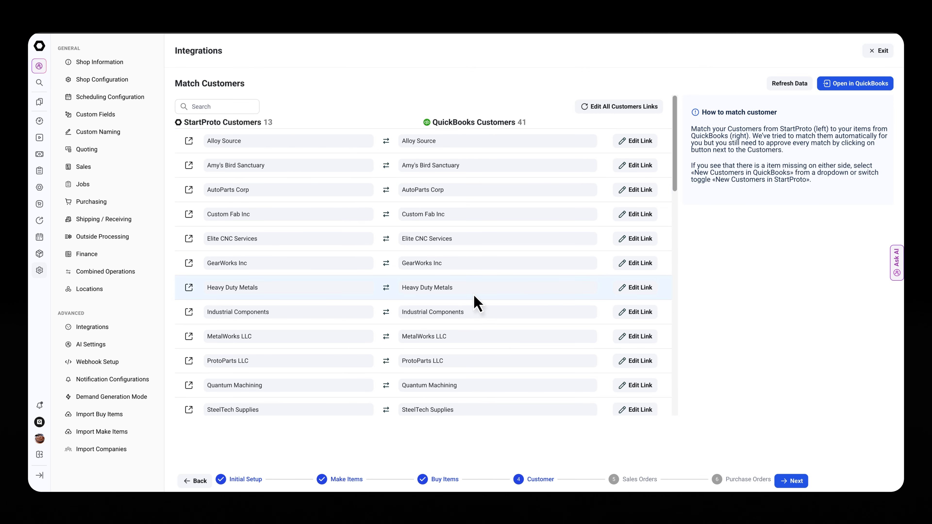
click(782, 485)
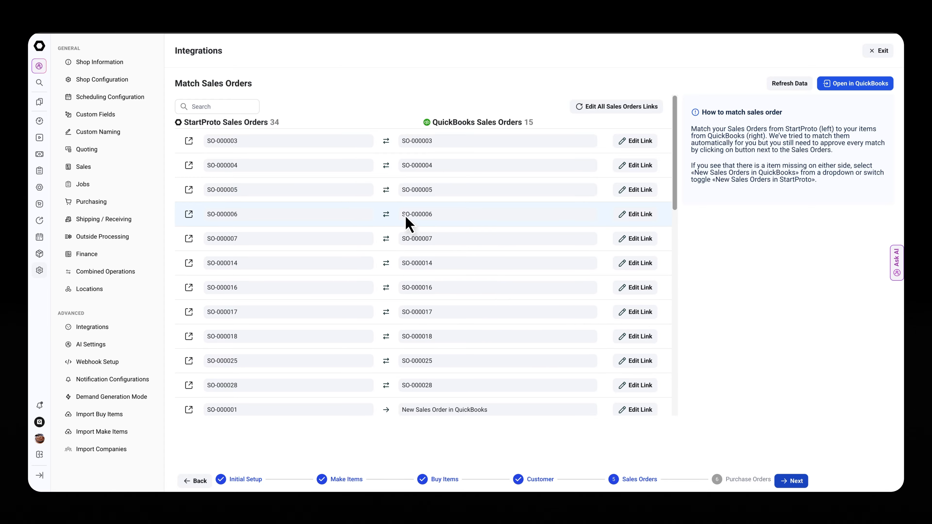
- Look over the sales order matches and sync the SO-000006 link with its QuickBooks counterpart SO-000006
scroll(415, 316, down, 7)
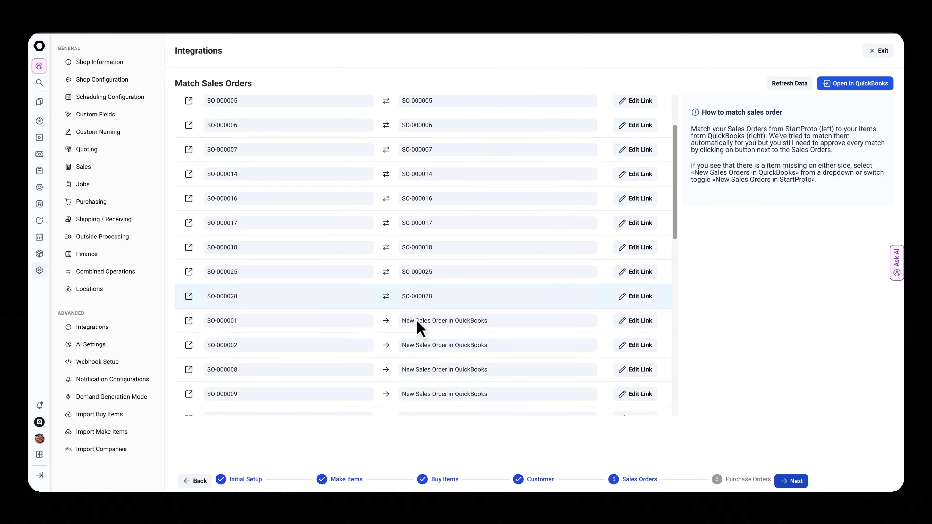
scroll(404, 323, up, 8)
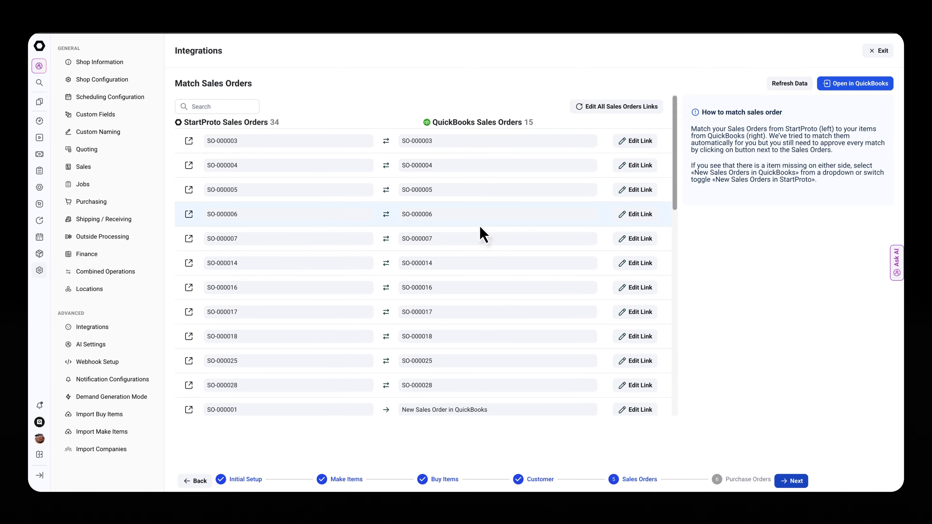
click(638, 216)
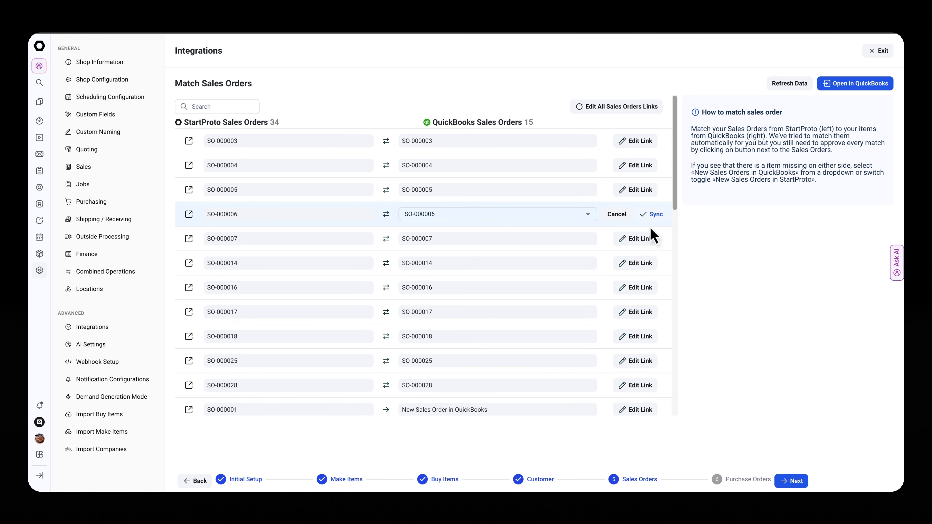
click(652, 214)
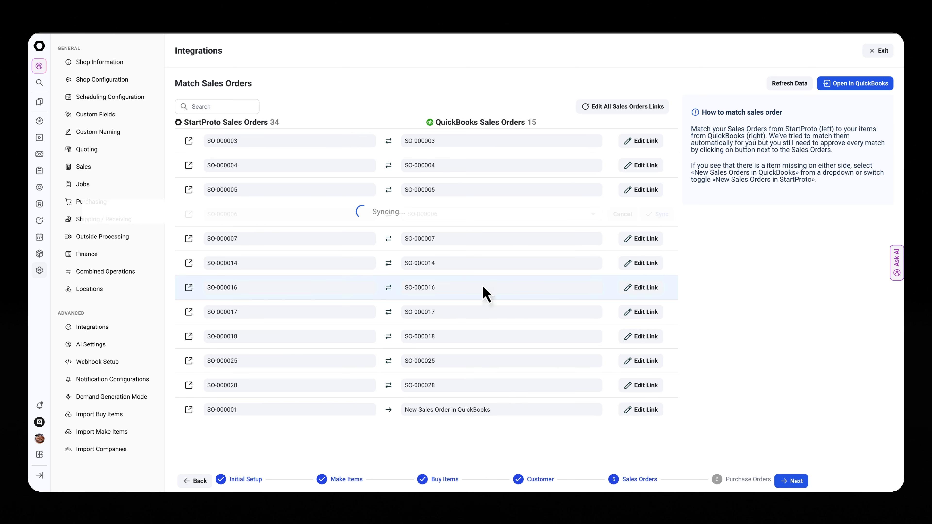
click(537, 55)
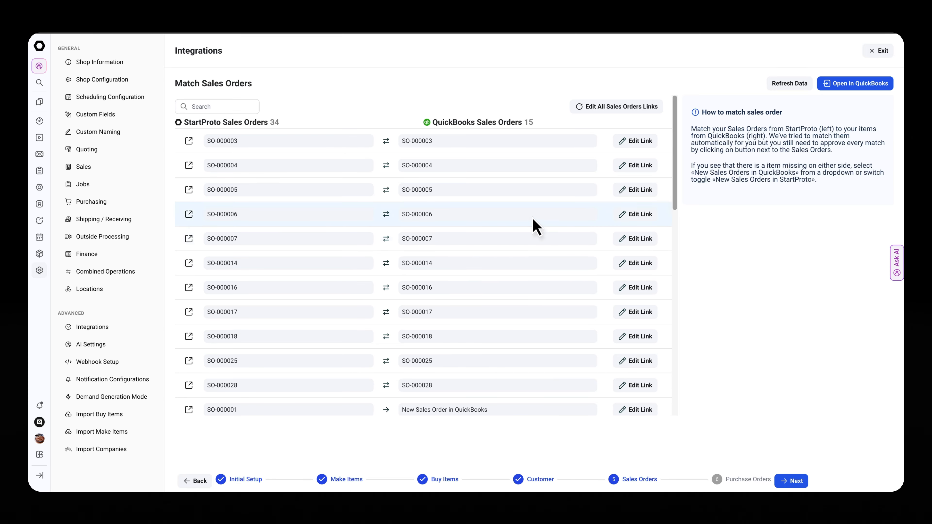
- Continue to the Purchase Orders matching stage and complete the integration setup
click(788, 482)
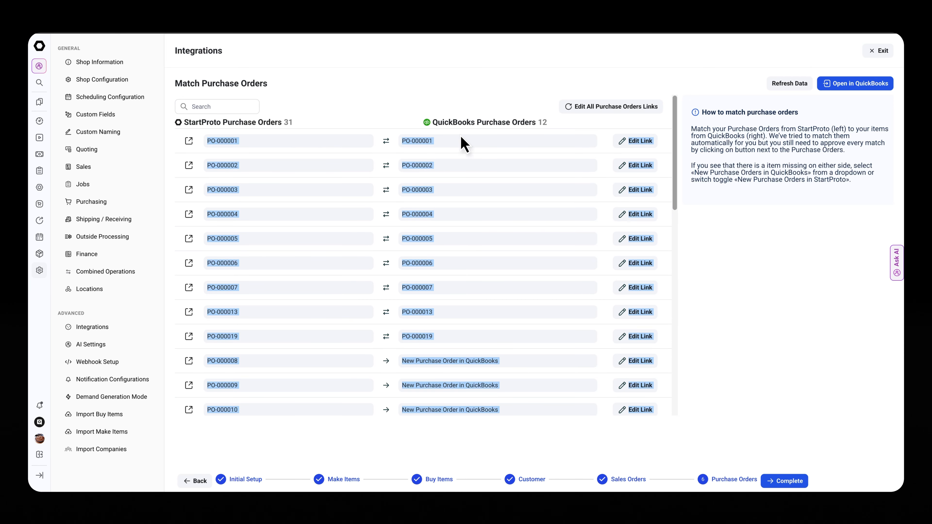
click(785, 481)
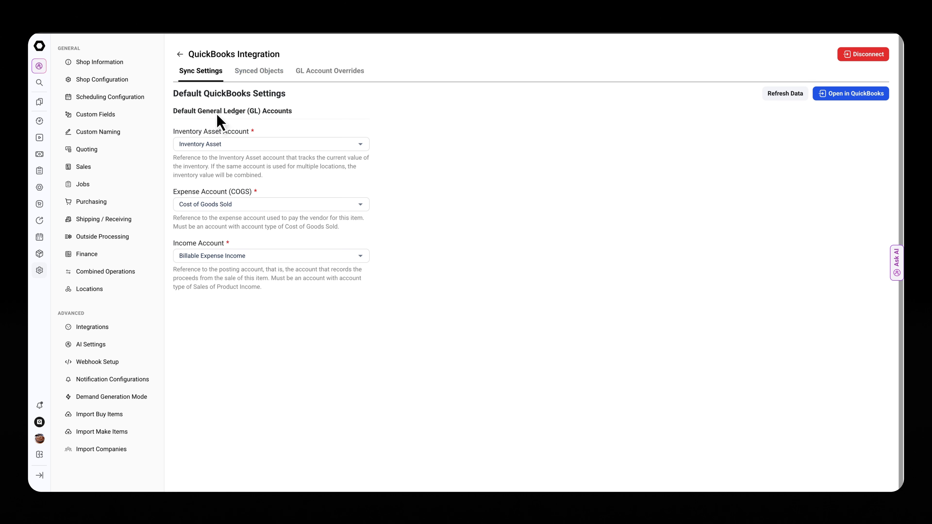
- Review the default Inventory Asset, Expense (COGS) and Income accounts in the integration's sync settings
drag(193, 116, 296, 121)
click(307, 125)
drag(185, 136, 248, 132)
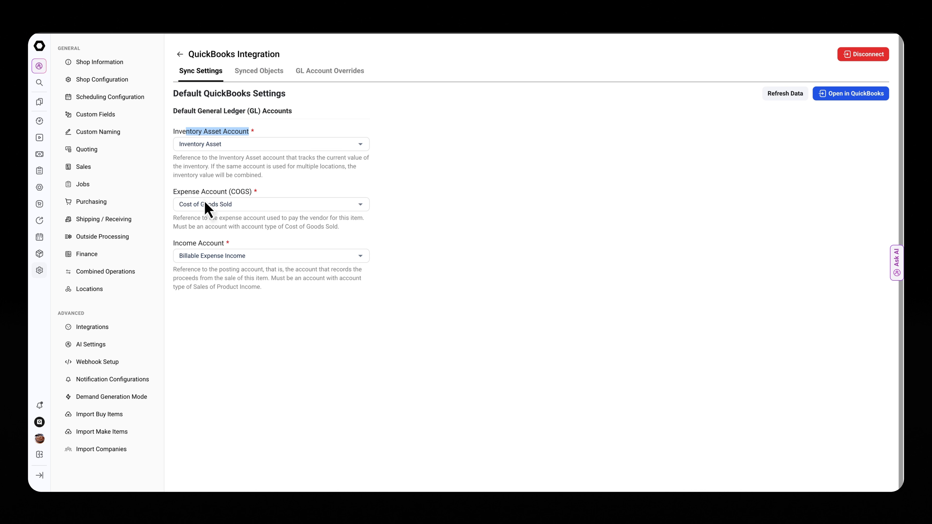
drag(180, 195, 236, 200)
click(288, 196)
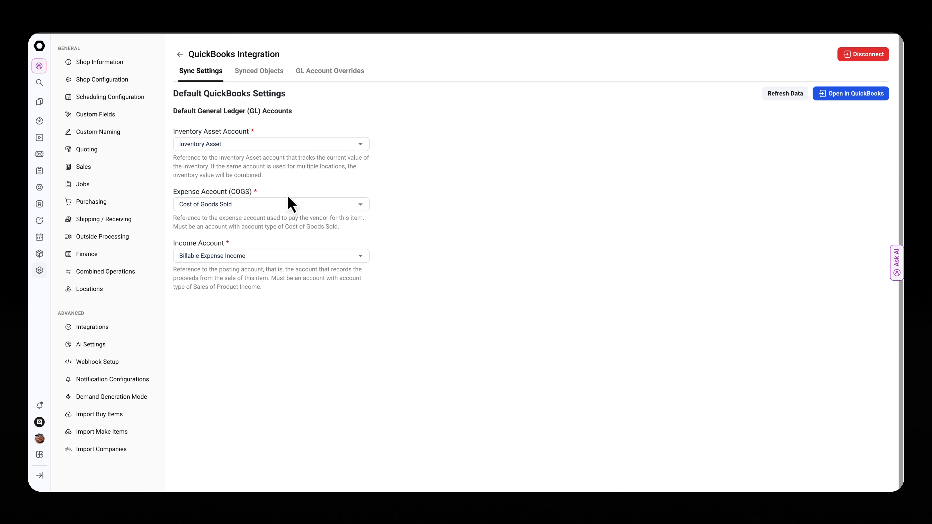
drag(179, 247, 253, 251)
click(252, 249)
- Open the synced objects and look over the Make Item links
click(265, 72)
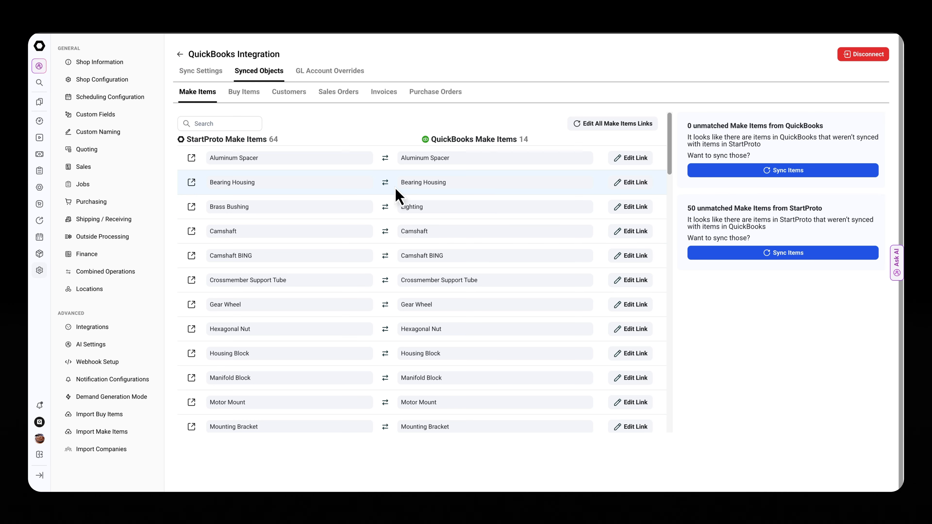
scroll(385, 227, down, 1)
scroll(352, 235, up, 1)
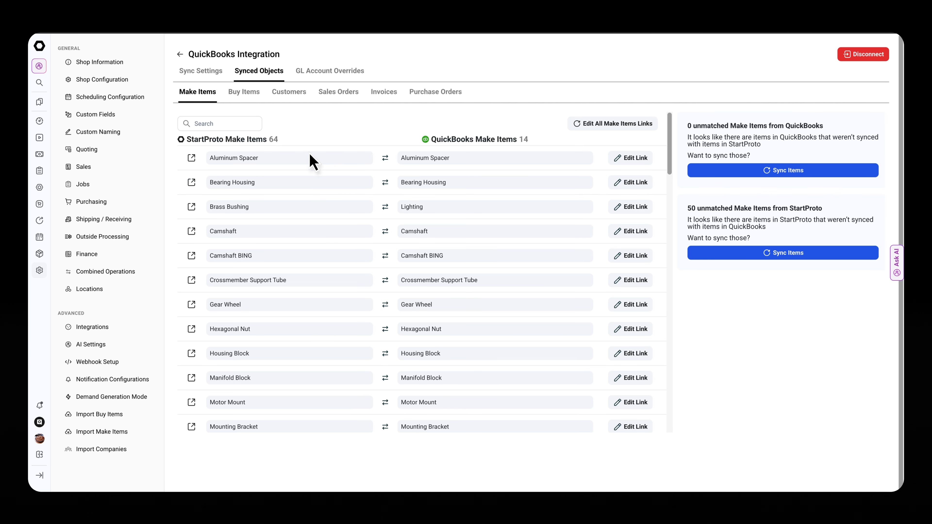
- Examine the synced invoice links, including invoices without a counterpart in StartProto or QuickBooks
click(380, 106)
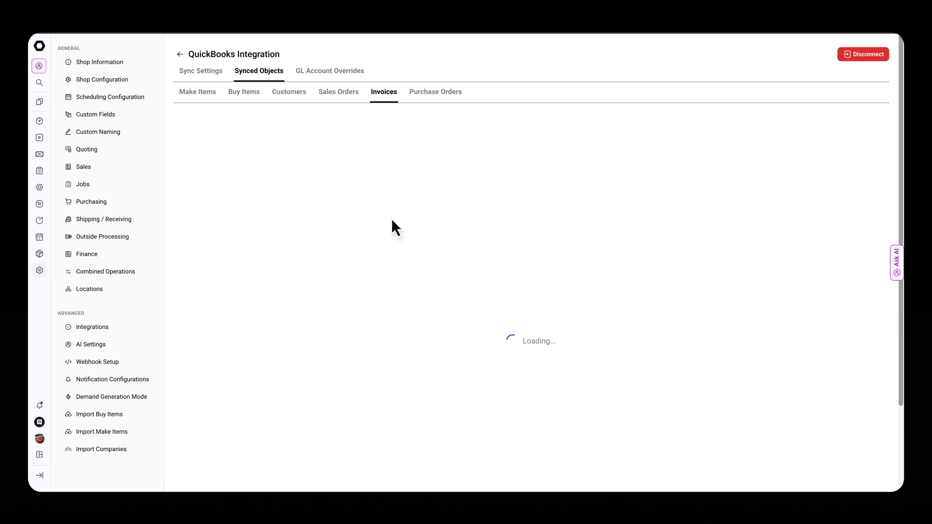
scroll(403, 257, down, 5)
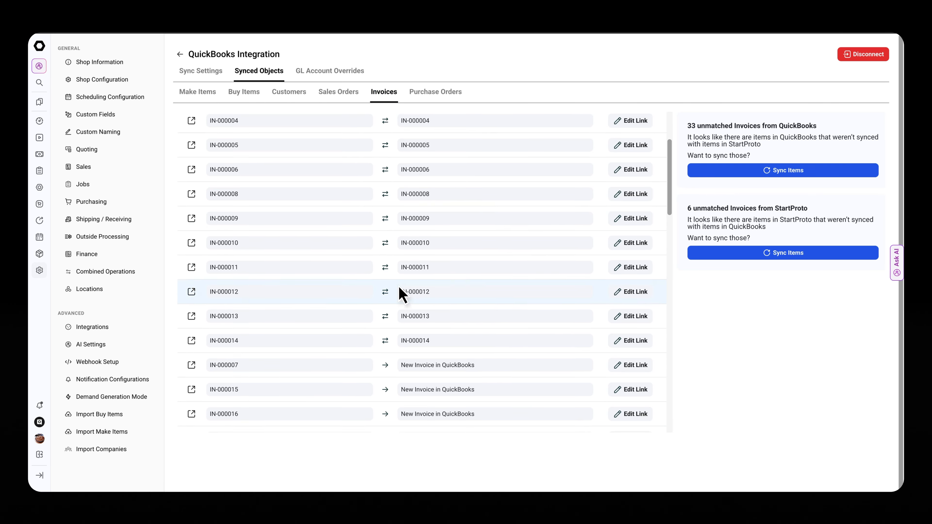
scroll(319, 330, up, 5)
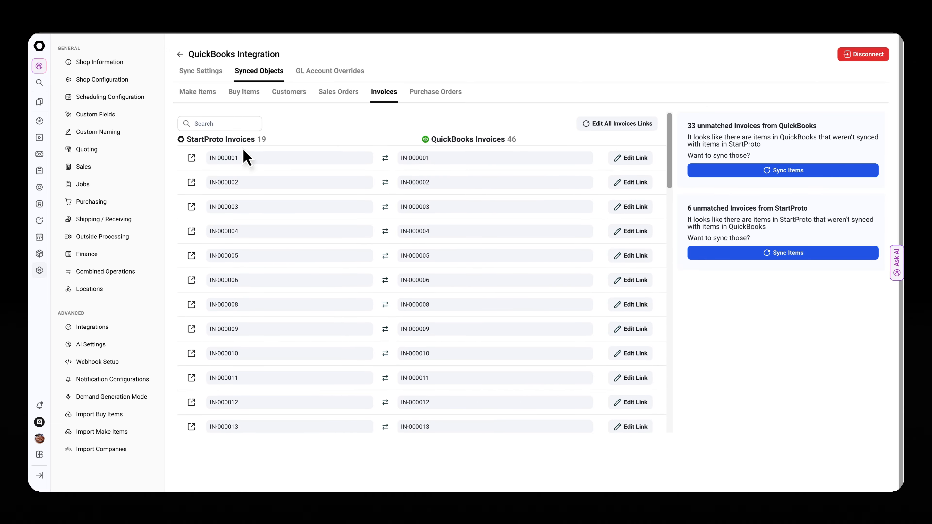
scroll(450, 184, down, 5)
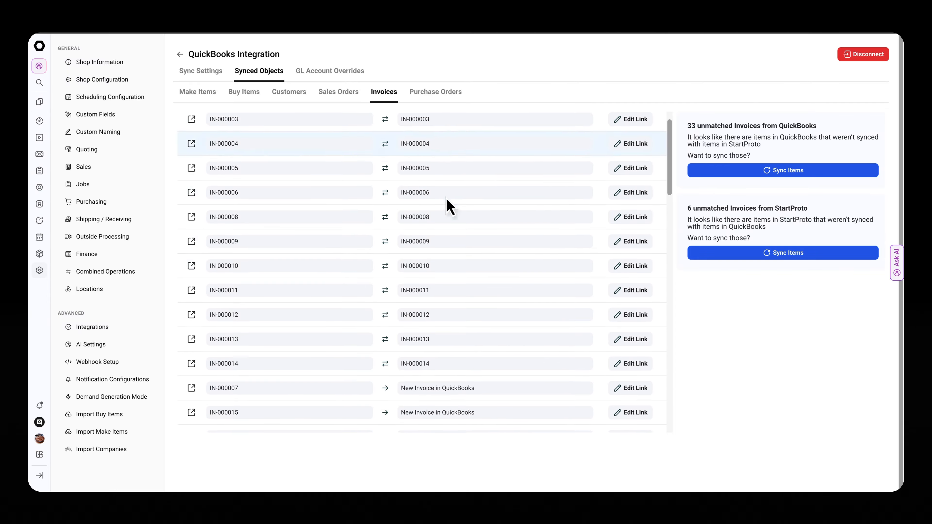
scroll(418, 279, down, 8)
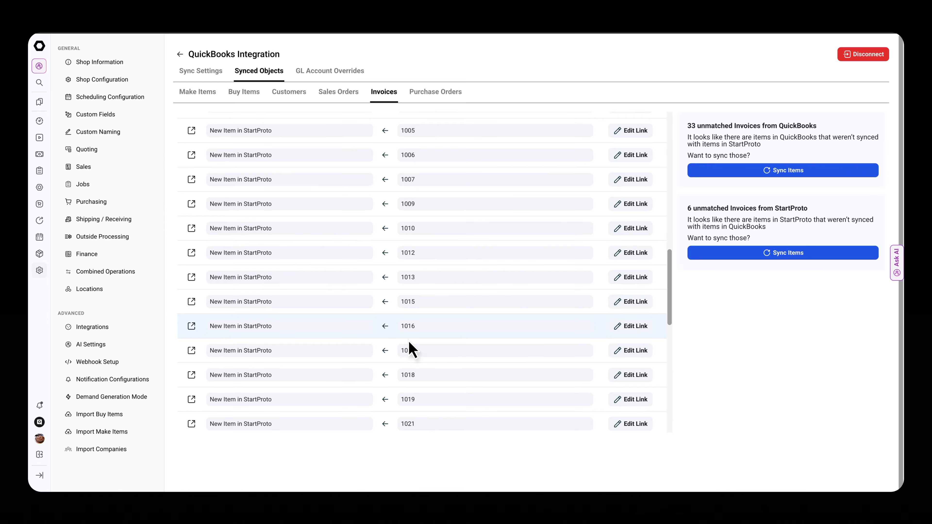
scroll(412, 349, up, 3)
scroll(447, 338, up, 10)
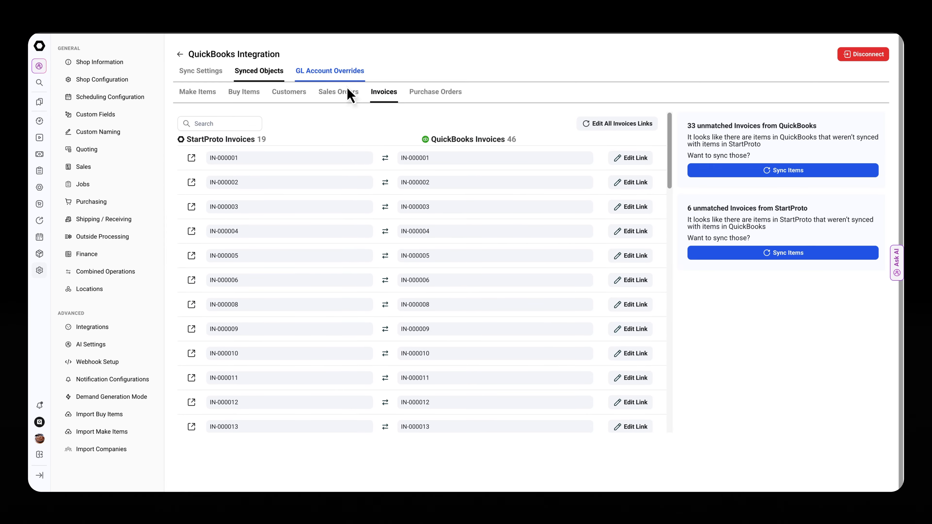
- Open the GL account overrides and look through the parts' expense, income and asset accounts
scroll(422, 272, down, 1)
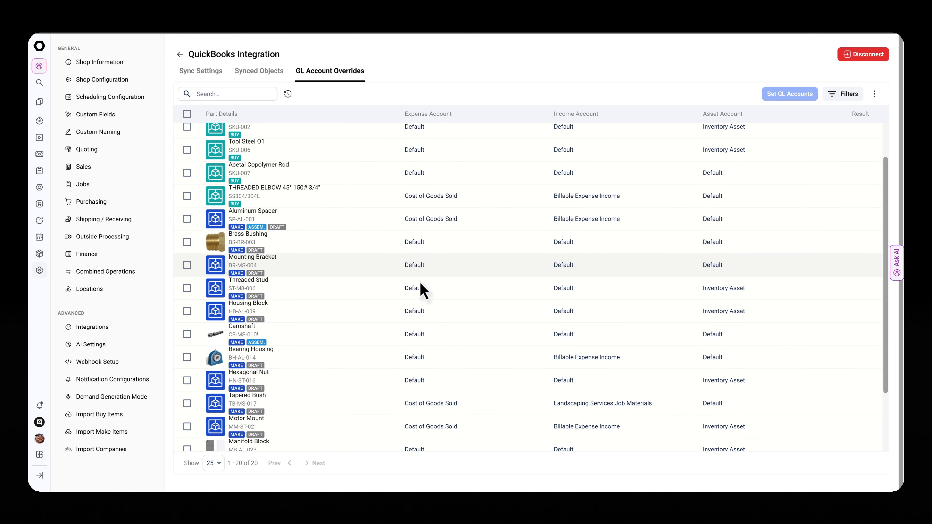
scroll(420, 304, down, 3)
scroll(418, 348, up, 6)
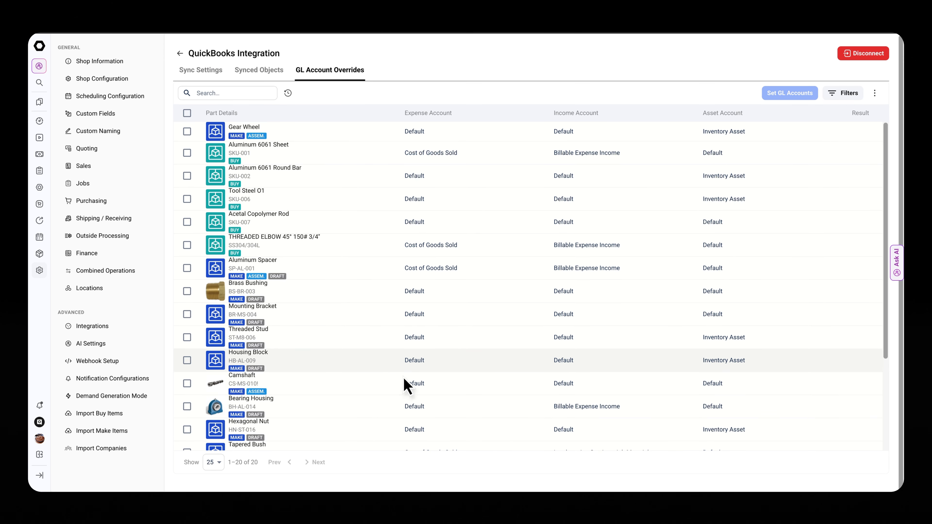
scroll(407, 382, down, 4)
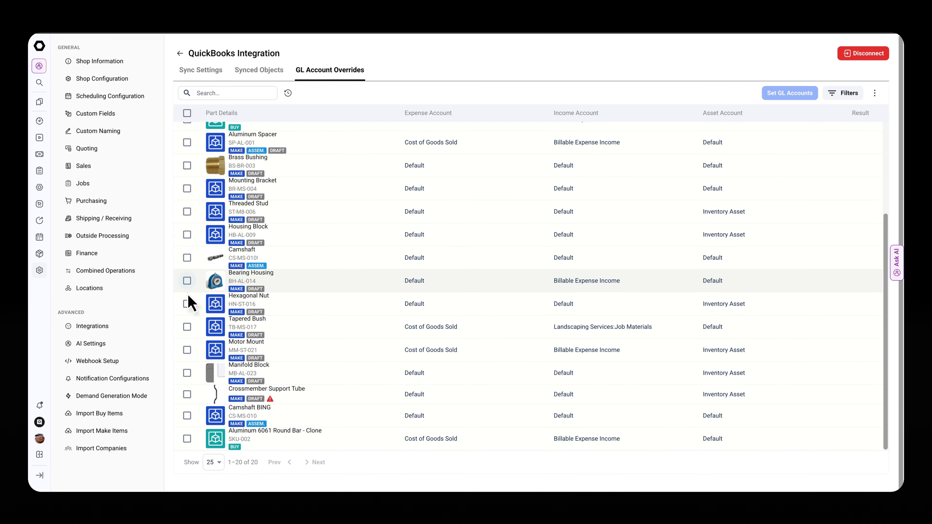
- Override the Expense Account (COGS) of Bearing Housing and Camshaft with SP Purchase, save, and clear the part selection
click(187, 282)
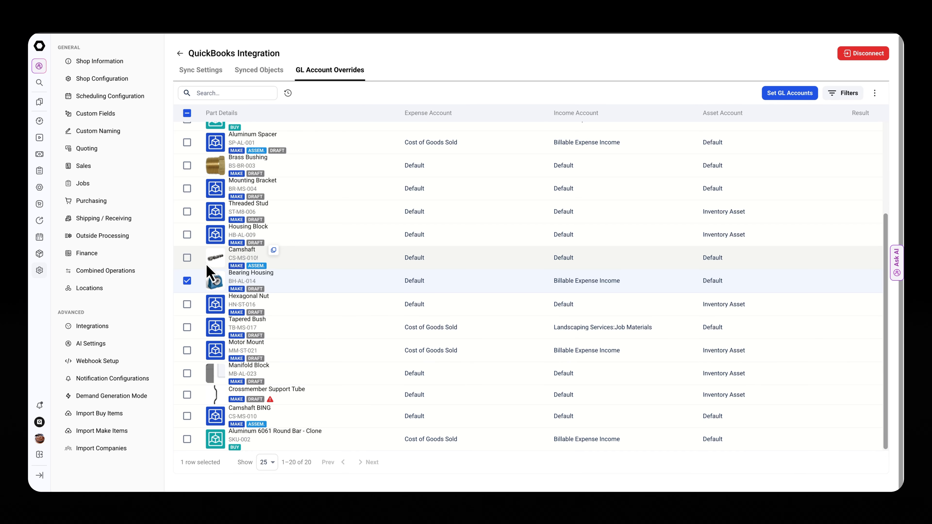
click(187, 257)
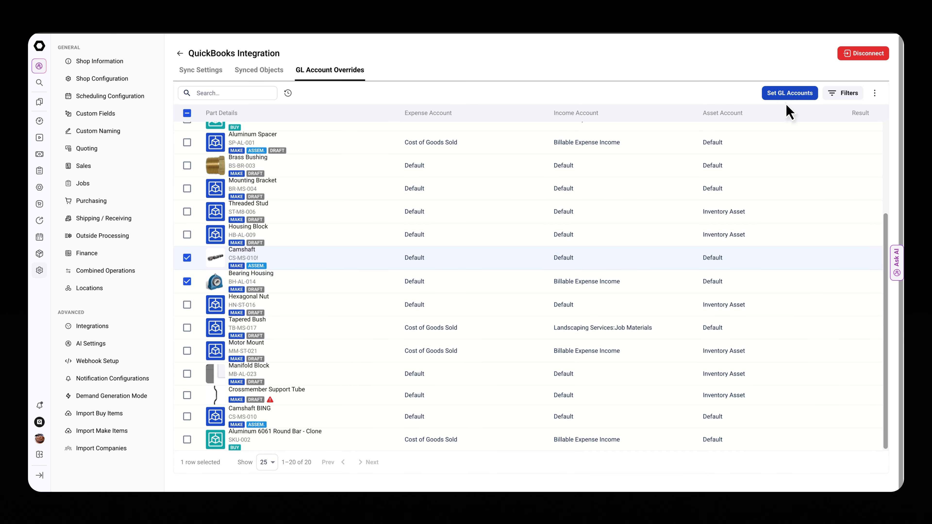
click(789, 95)
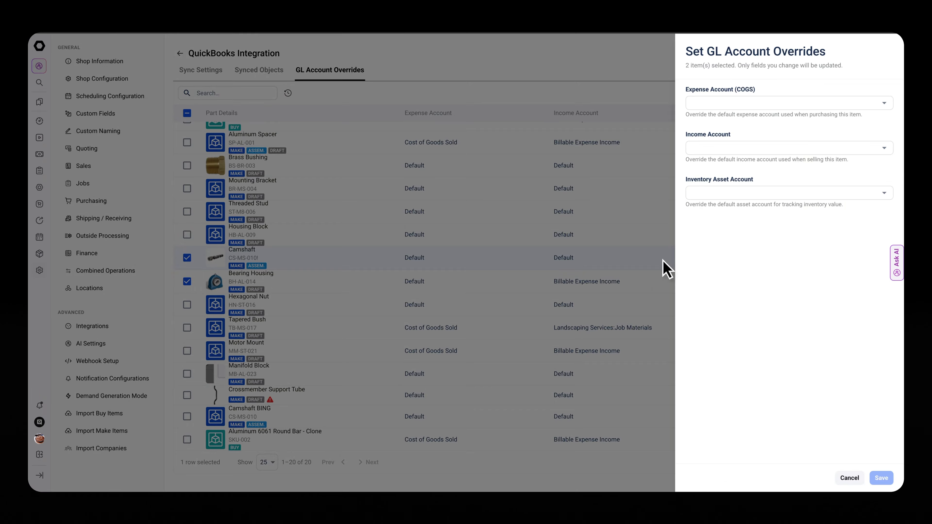
click(742, 107)
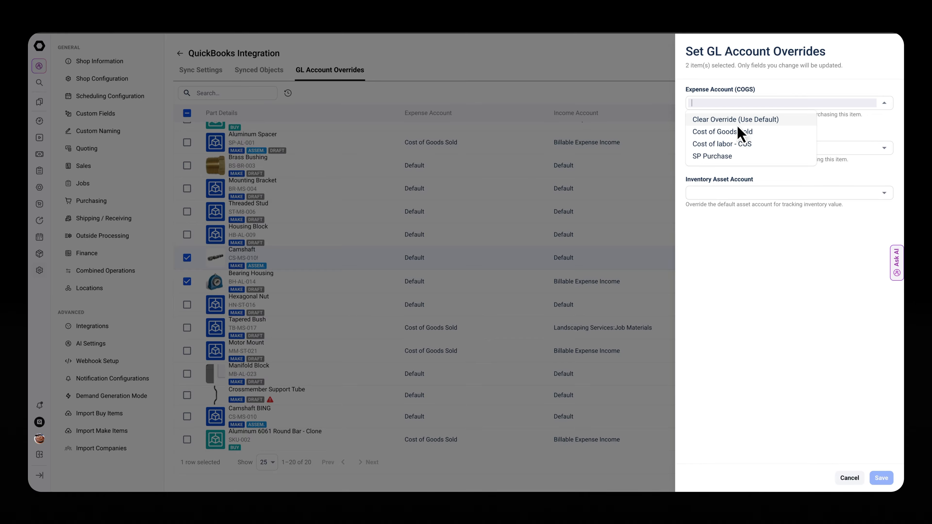
click(728, 157)
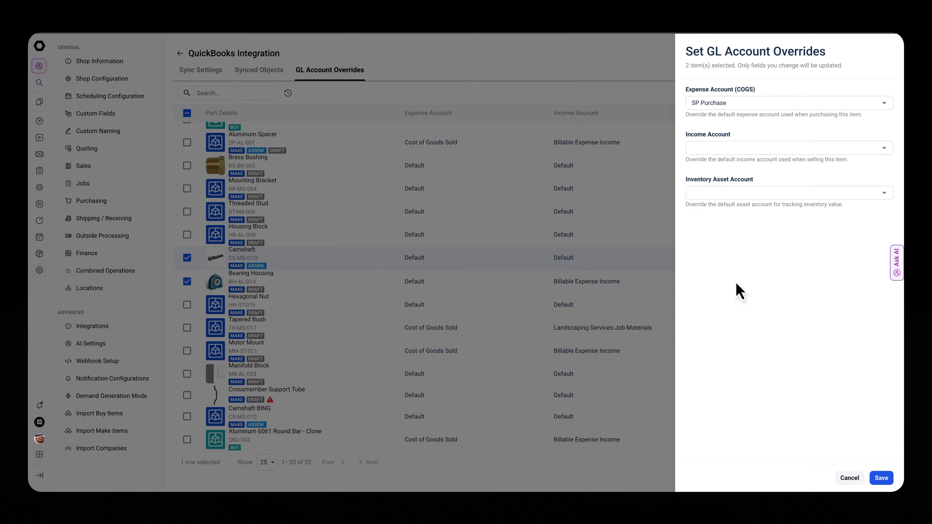
drag(700, 115, 801, 131)
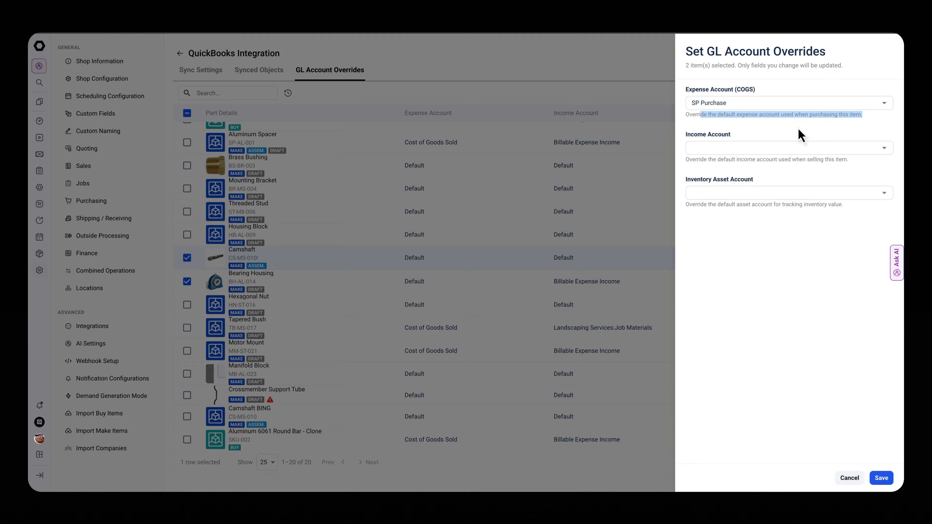
click(820, 136)
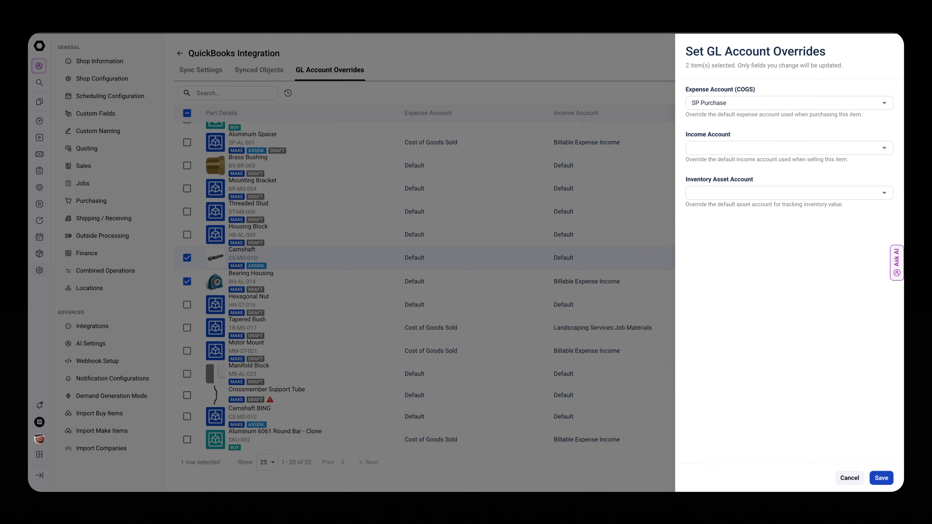
click(881, 477)
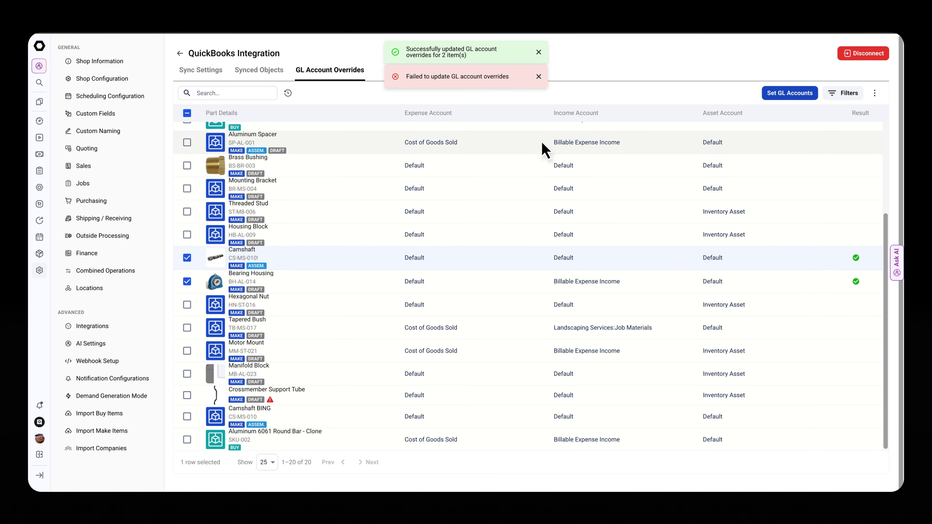
click(538, 77)
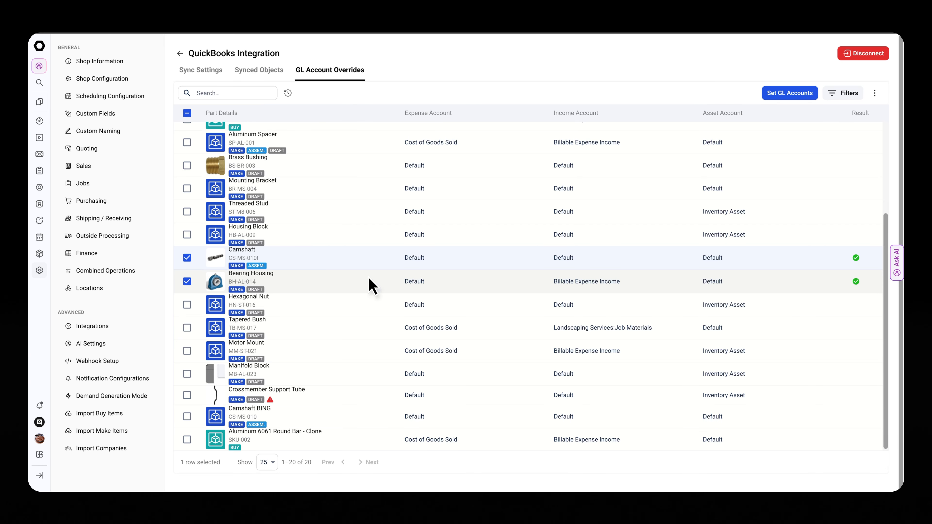
click(186, 280)
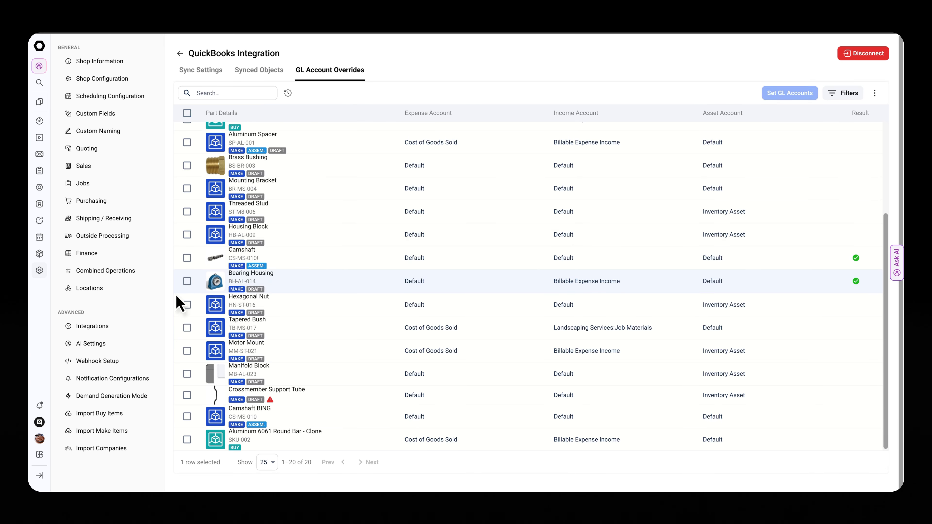
- Open the Aluminum Spacer from the Make Items list and check its QuickBooks sync status
mouse_move(38, 201)
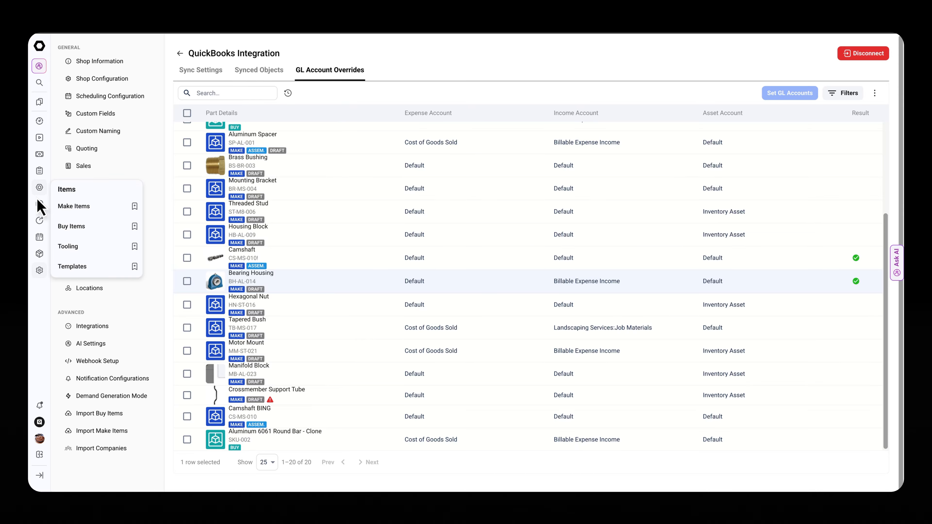
click(39, 205)
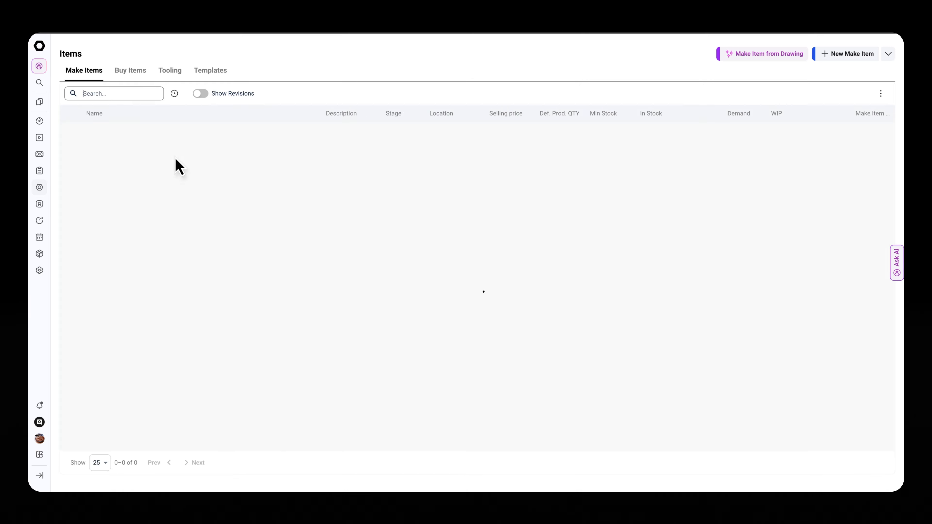
click(130, 245)
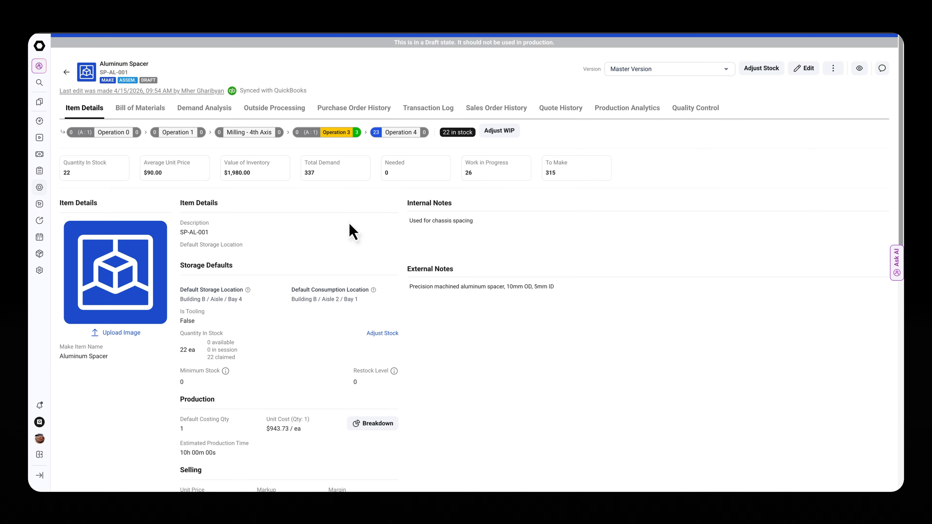
mouse_move(271, 91)
- Open sales order SO-000029 from the orders list and check its QuickBooks sync status
mouse_move(41, 175)
click(67, 213)
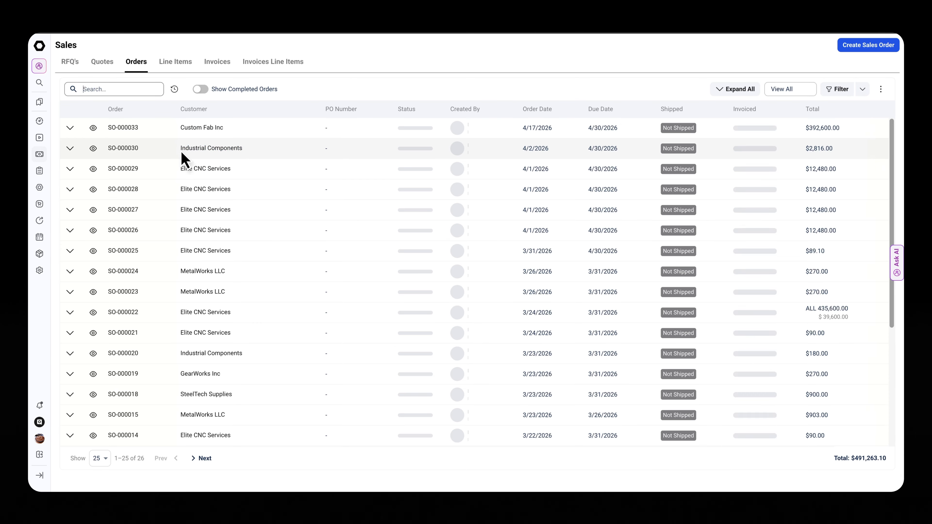
click(124, 180)
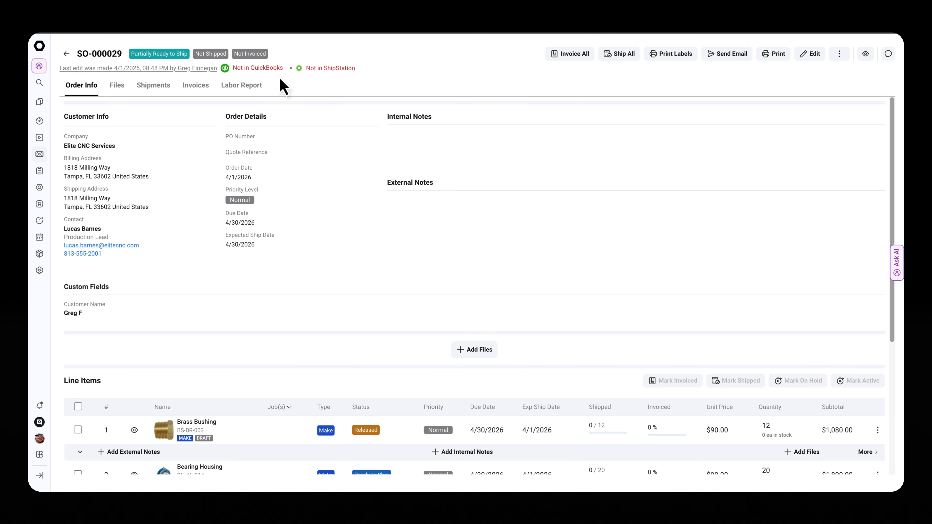
- Sync the open sales order to QuickBooks by assigning it to New Sales Order in QuickBooks and saving
click(272, 68)
click(253, 130)
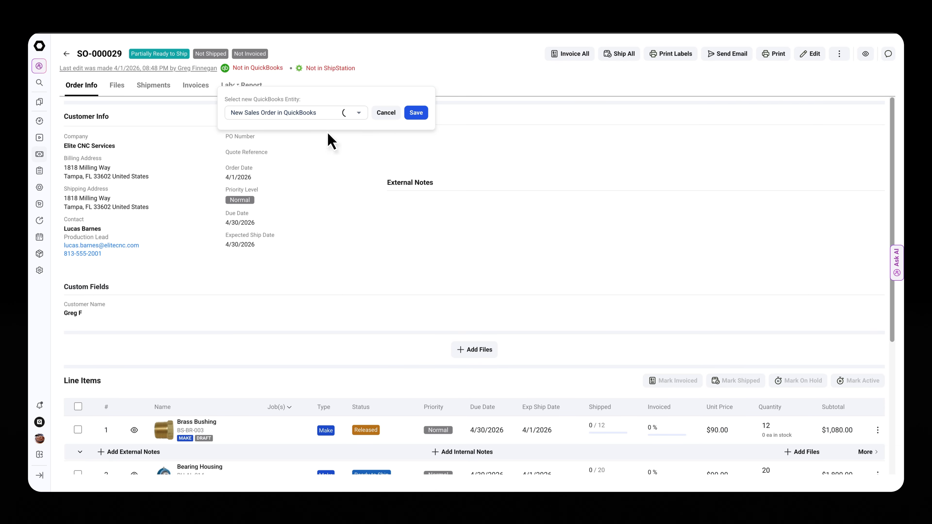
click(415, 113)
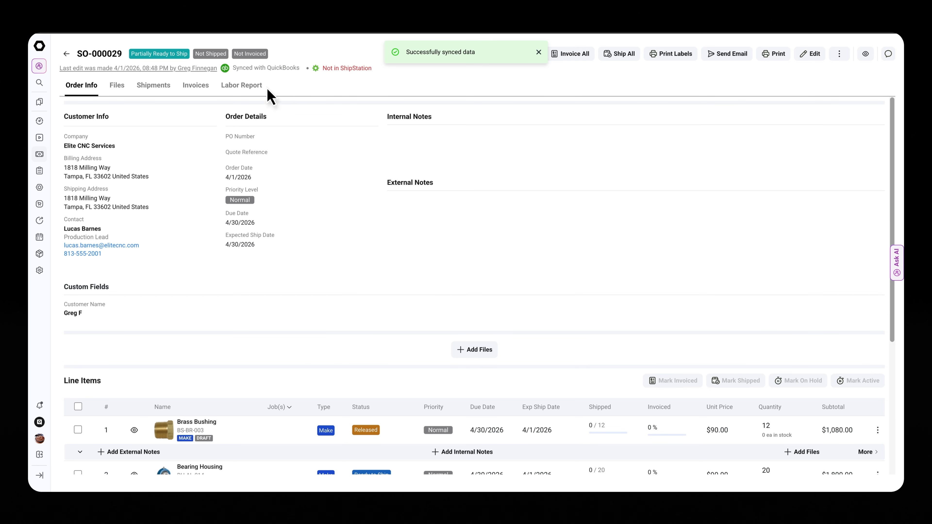
- Check the sales order's QuickBooks entity details, leaving the entity reassignment without saving
click(268, 73)
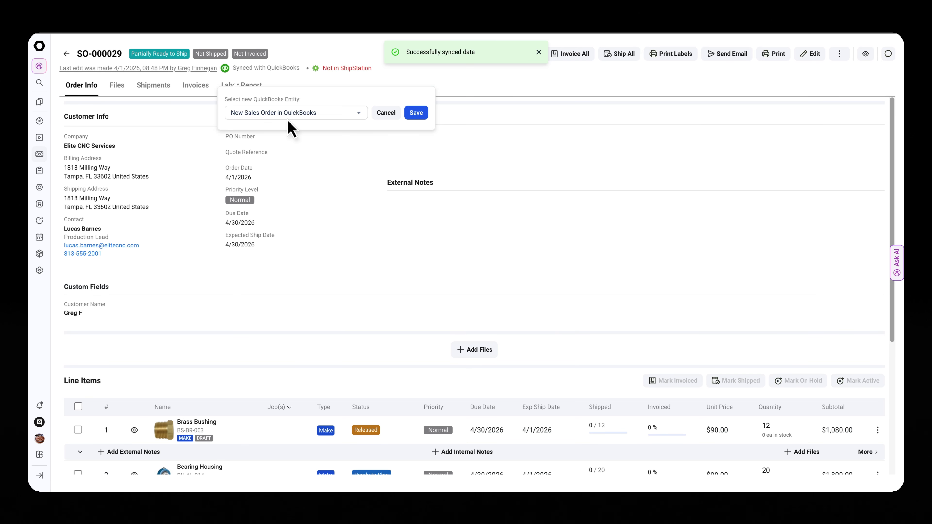
click(384, 114)
click(275, 72)
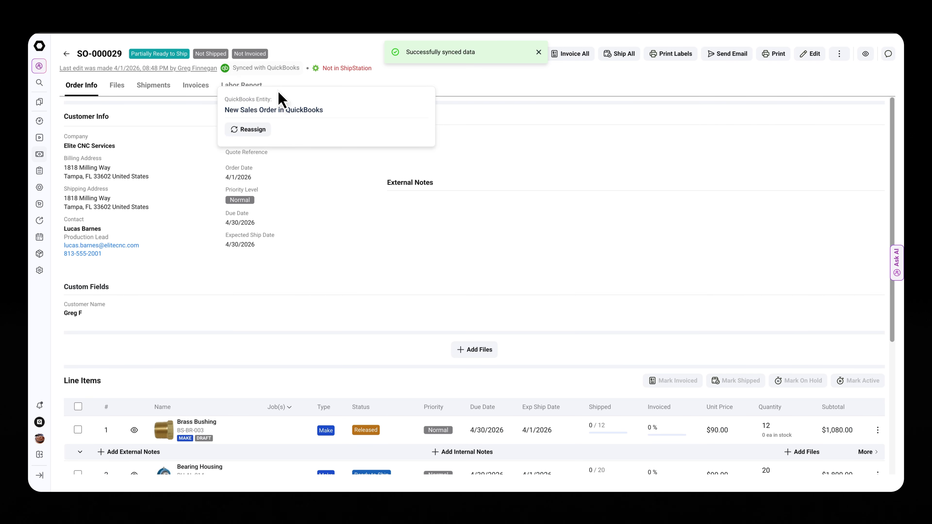
click(278, 74)
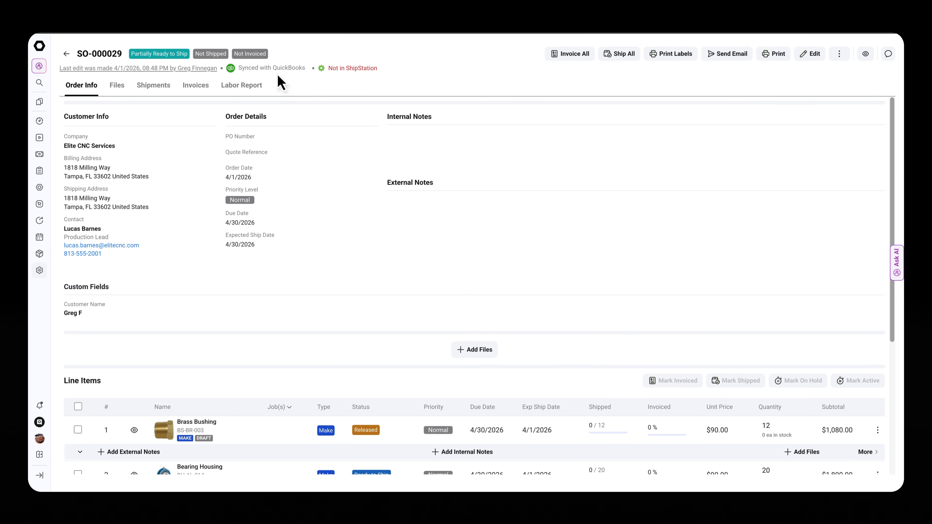
- Compare the linked QuickBooks entity's number with the sales order's number and look over the order's line items
mouse_move(278, 69)
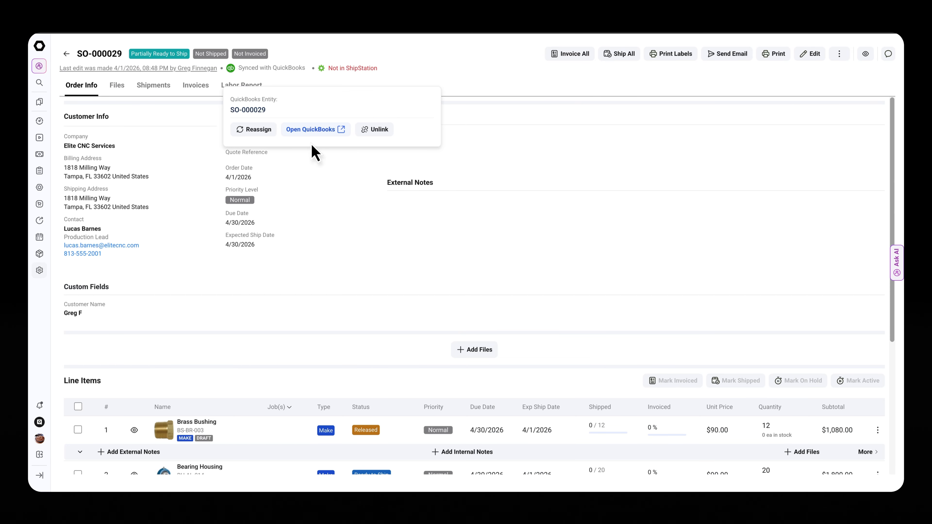
drag(265, 121, 240, 124)
double_click(97, 61)
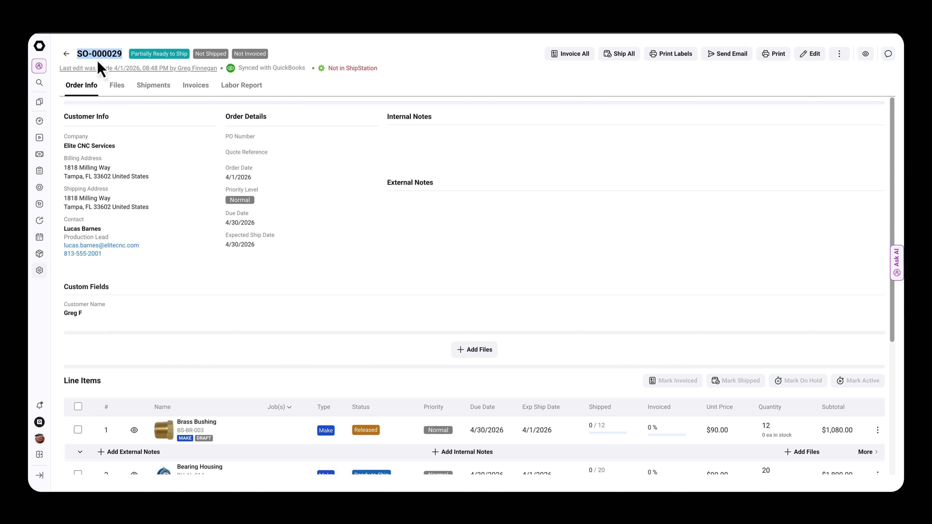
click(323, 154)
scroll(341, 213, down, 3)
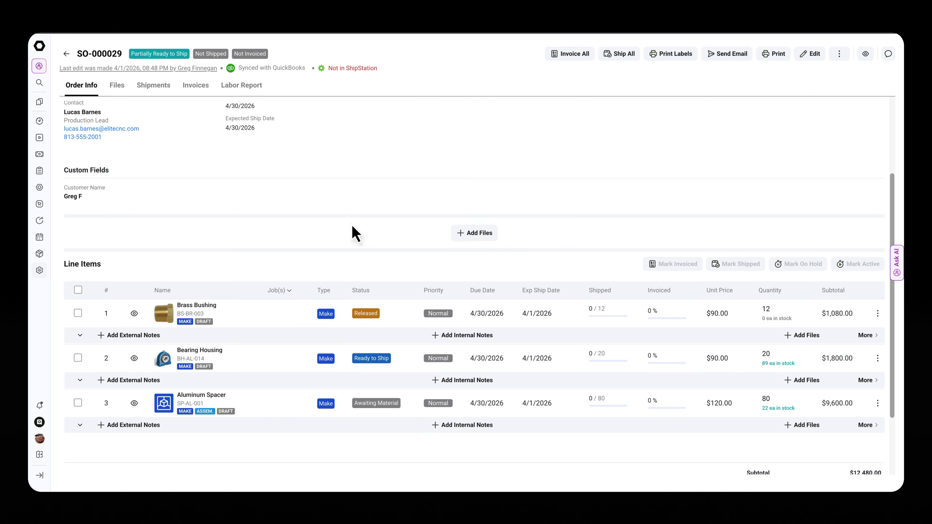
scroll(354, 234, up, 3)
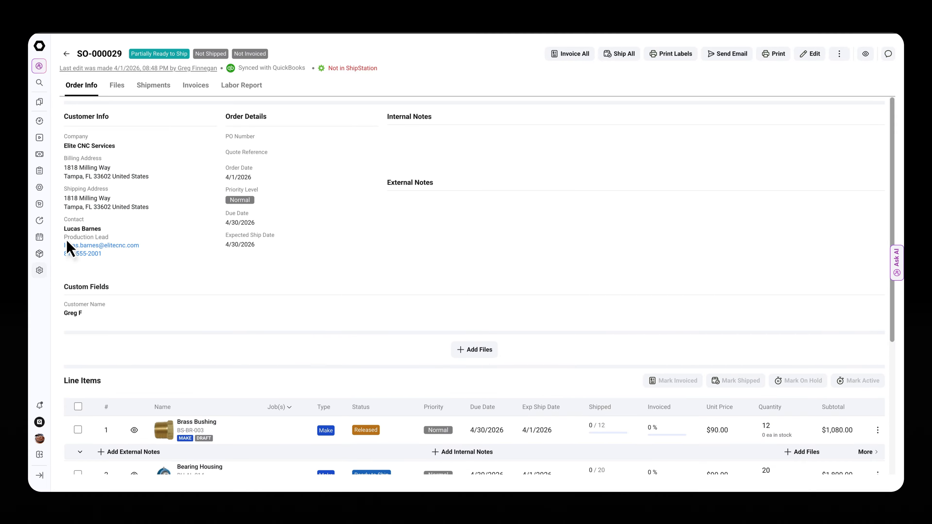